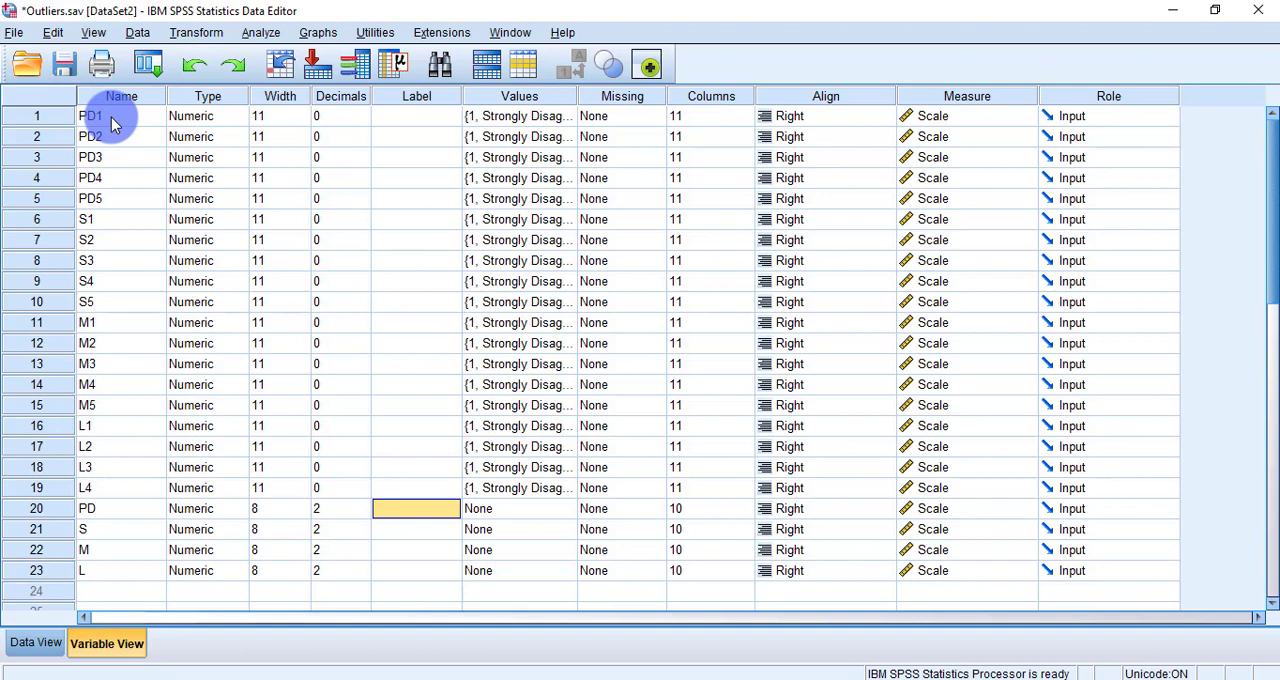
click(96, 122)
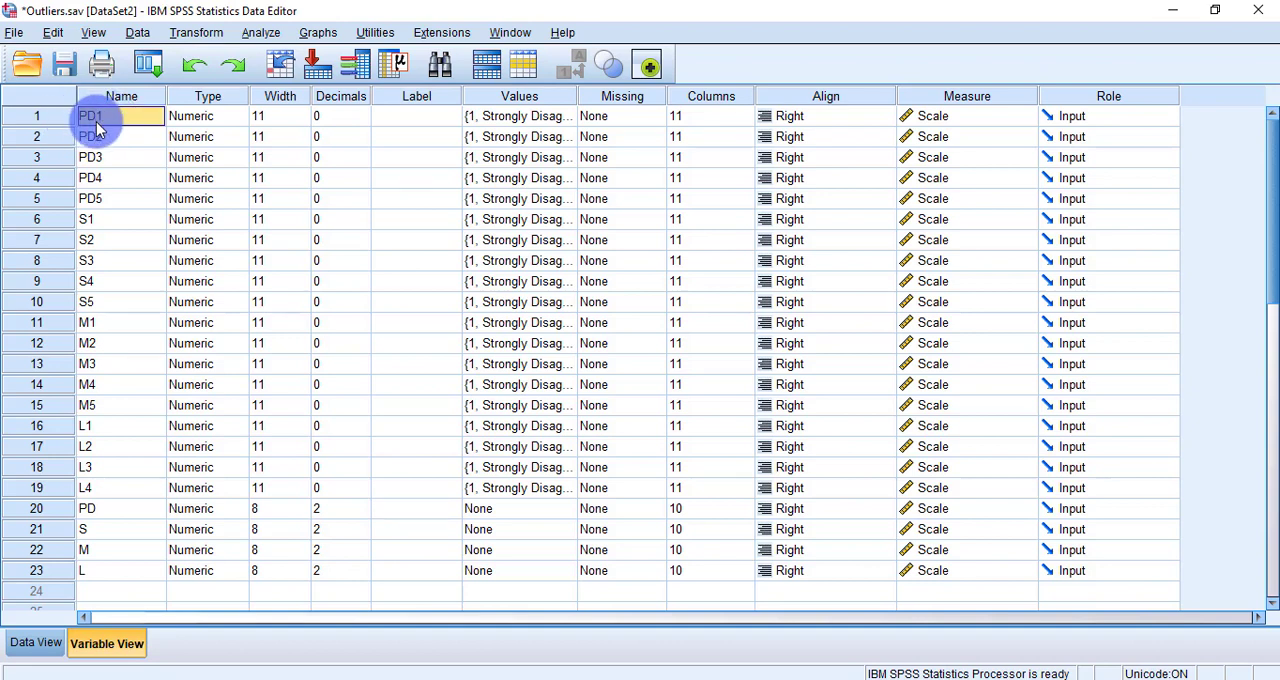
click(96, 137)
click(96, 158)
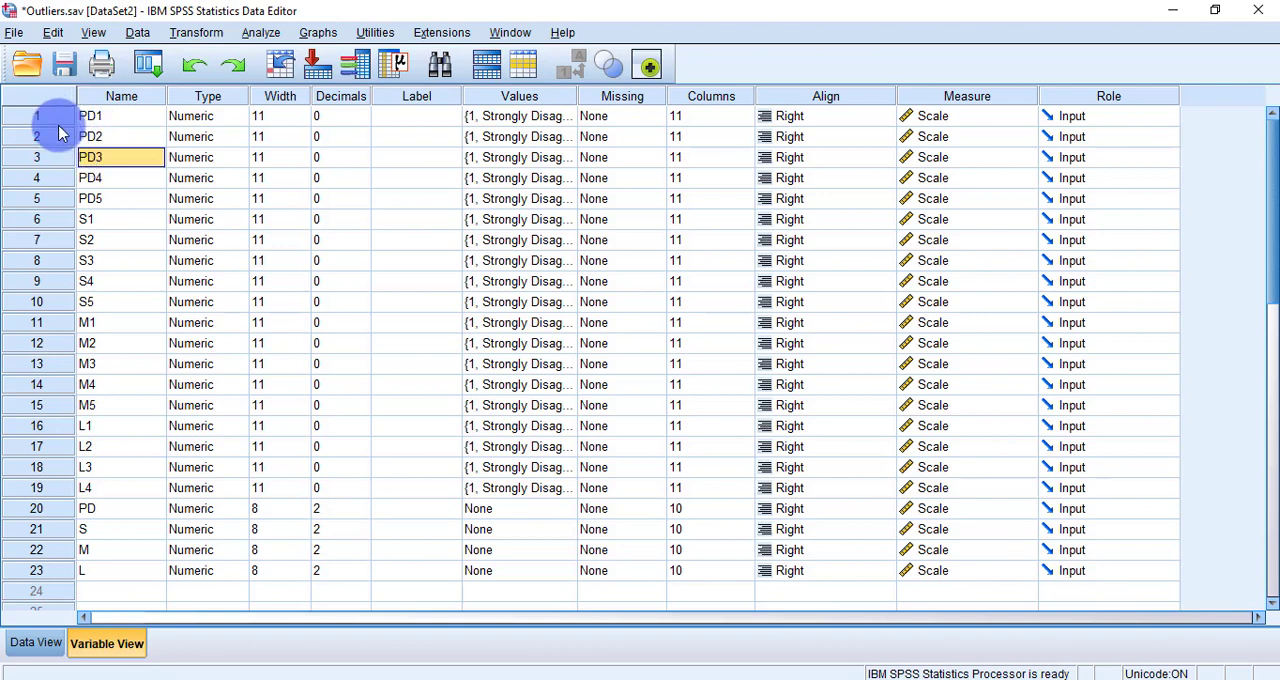
drag(63, 114, 63, 196)
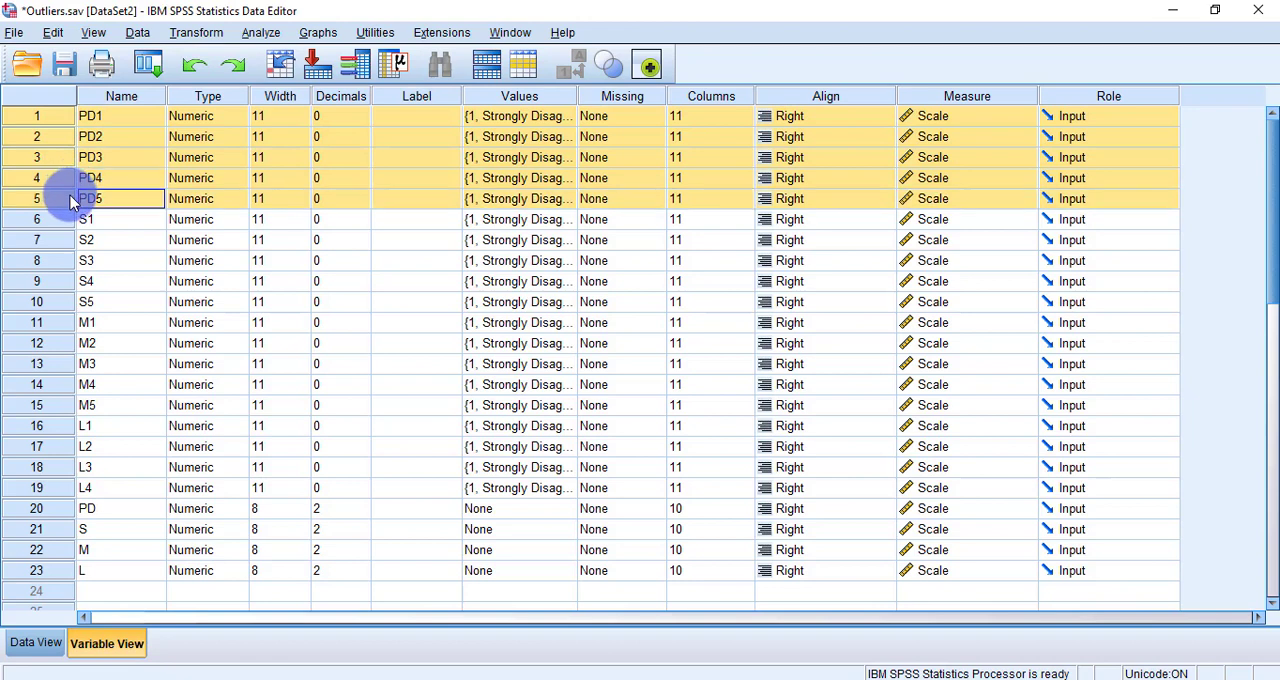
click(136, 165)
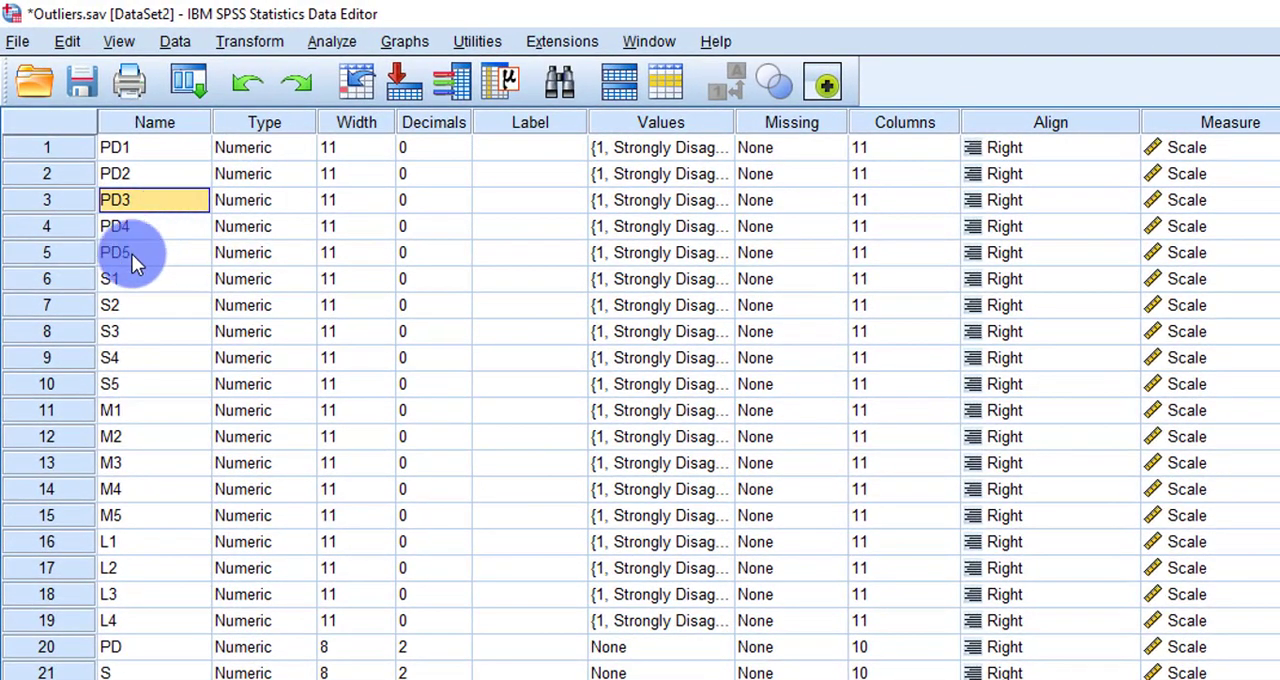
click(130, 254)
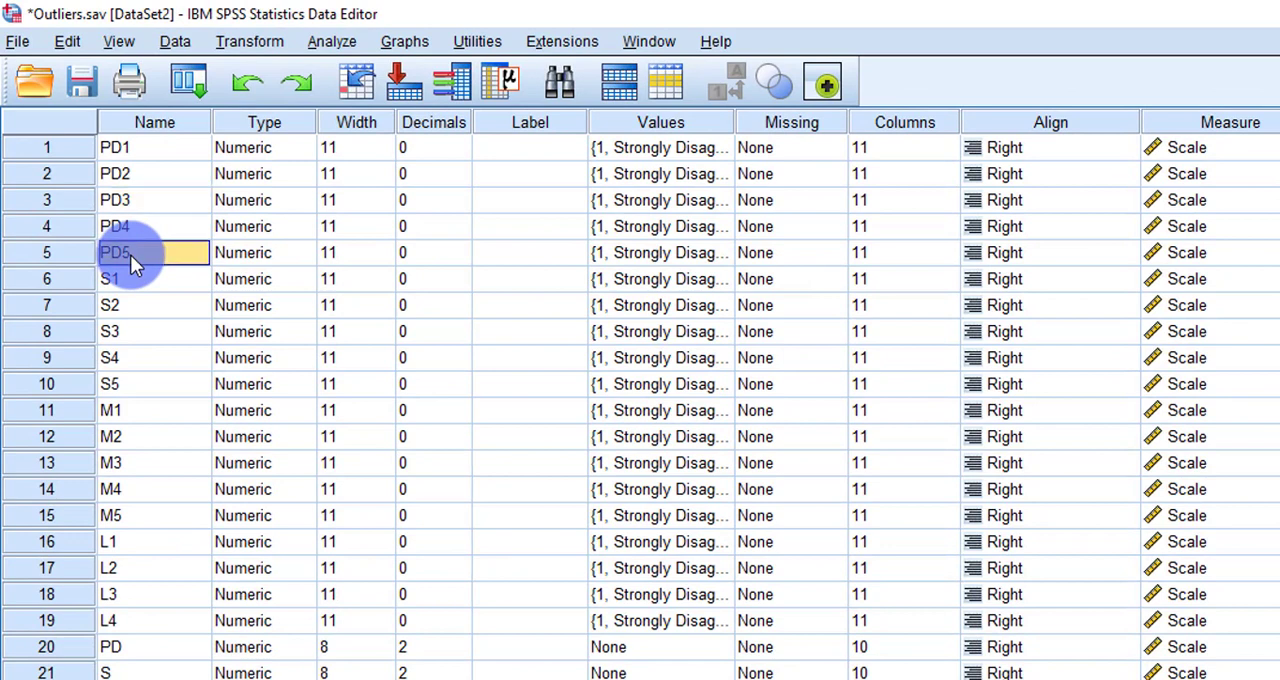
Step: Start a Compute Variable transformation and name the target variable PersonalD
click(282, 44)
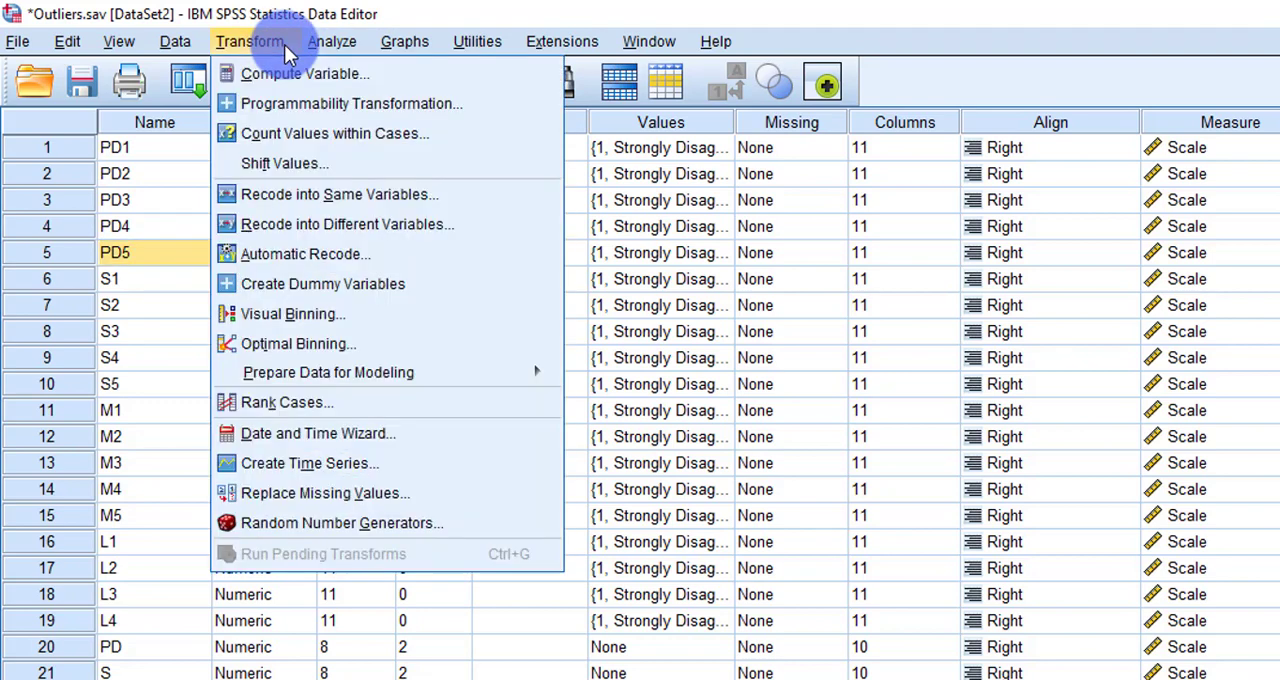
click(343, 82)
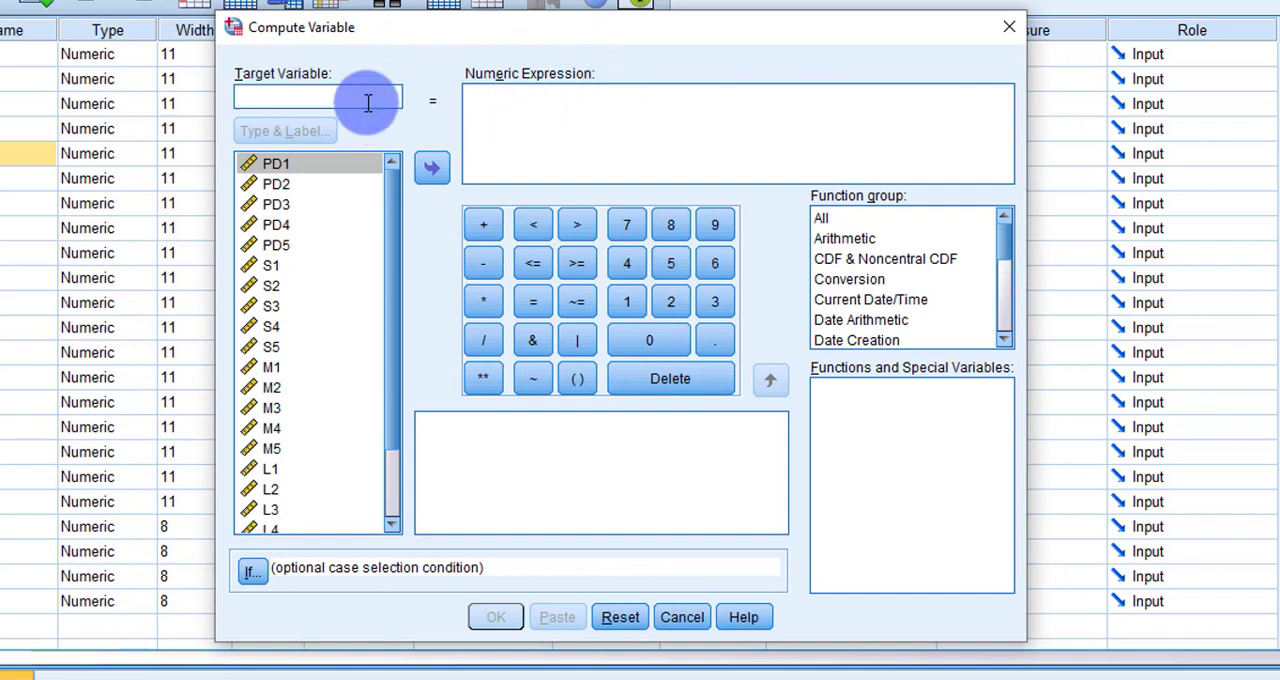
click(523, 114)
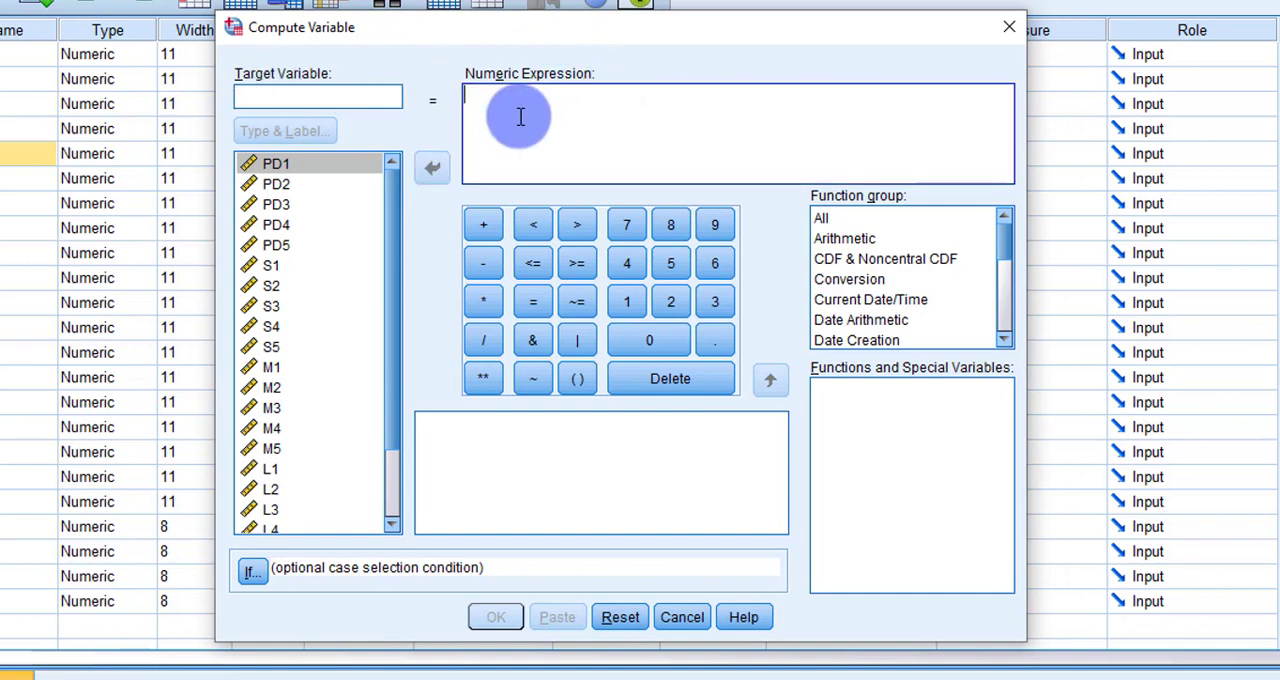
click(362, 99)
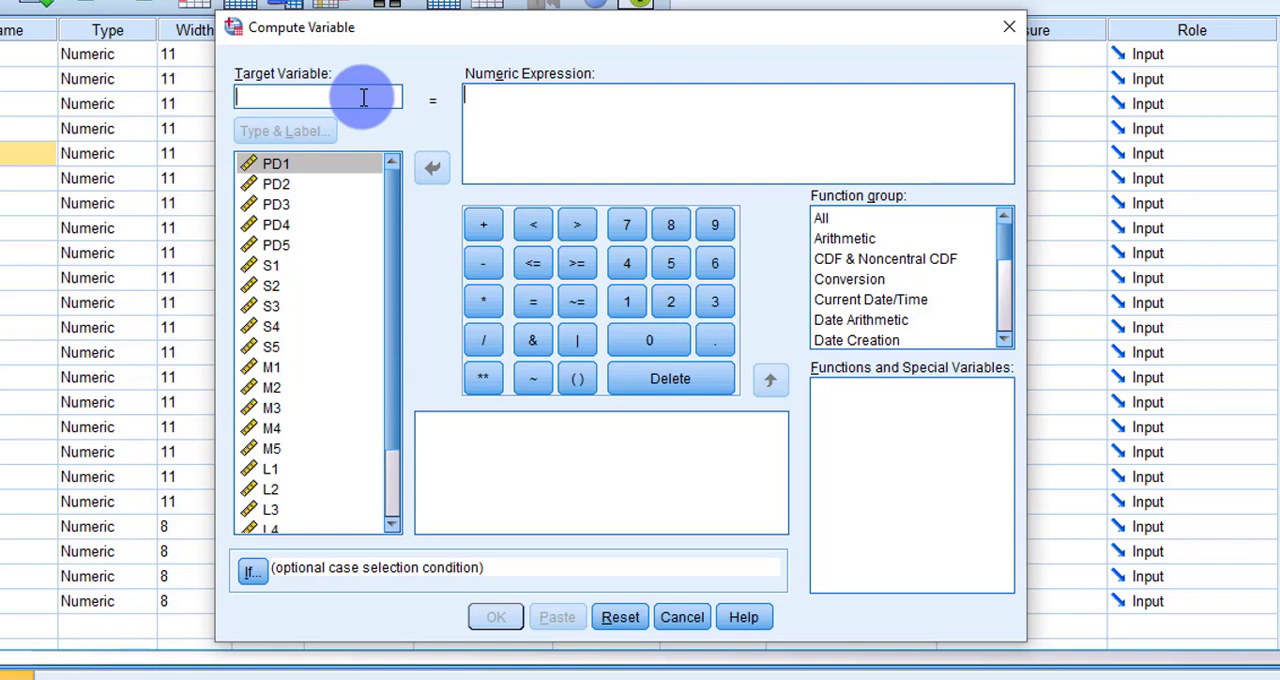
text(PD)
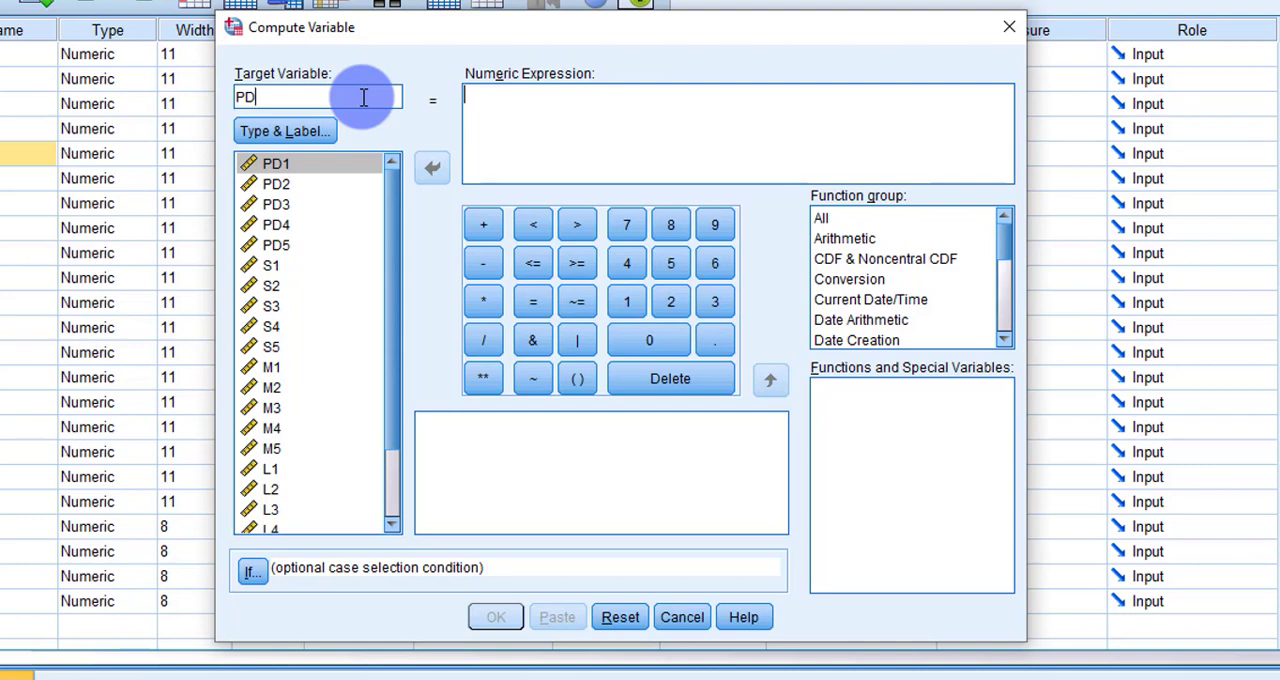
text(_)
key(BackSpace)
key(BackSpace)
text(ersonalD)
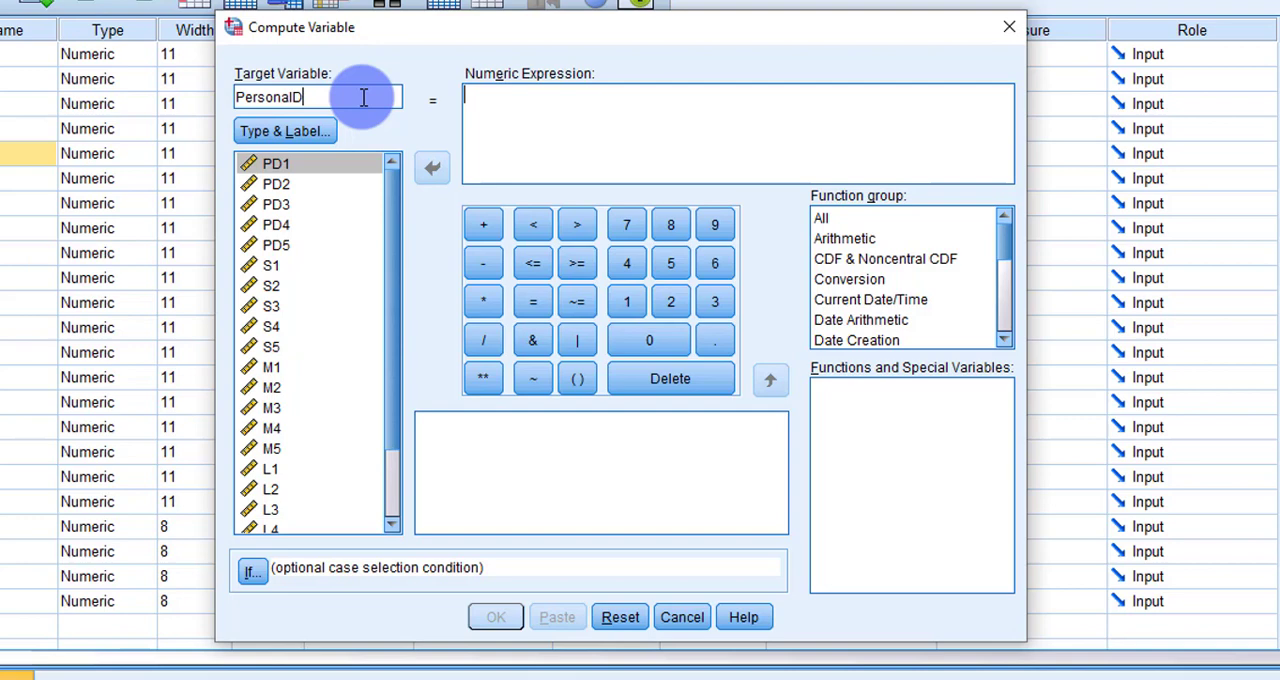
Step: Begin the numeric expression with an opening parenthesis and the sum PD1+PD2+PD3
click(564, 110)
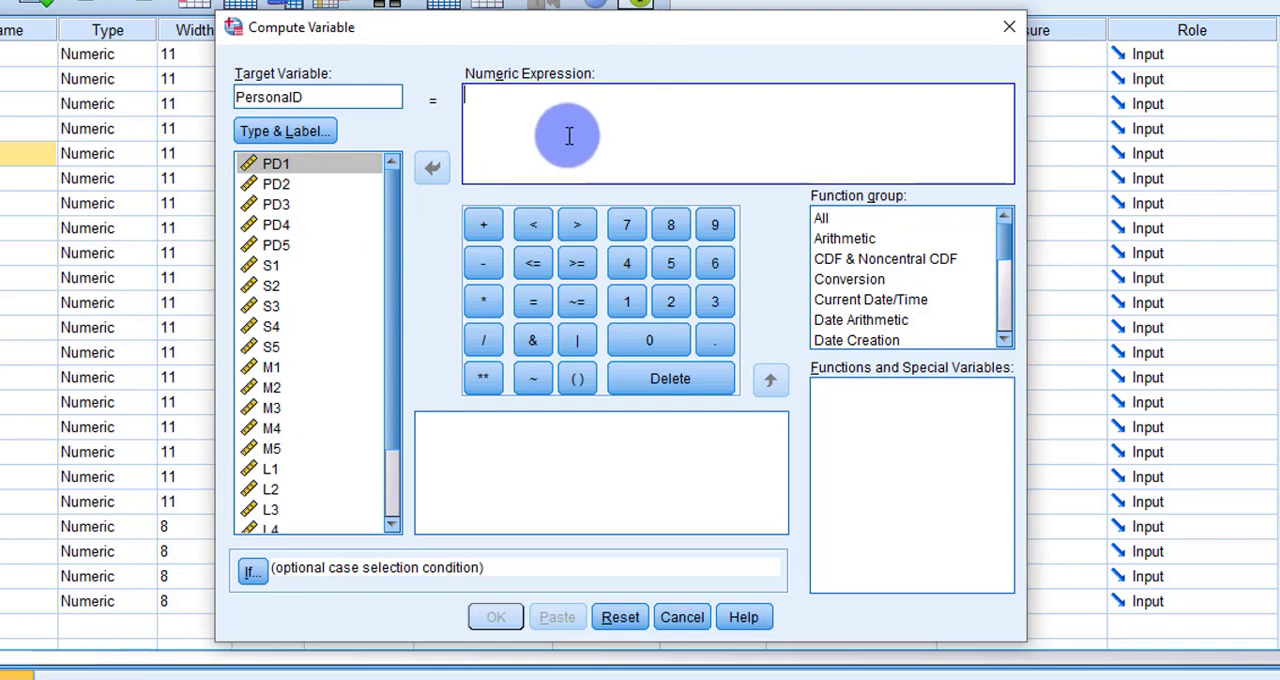
text(()
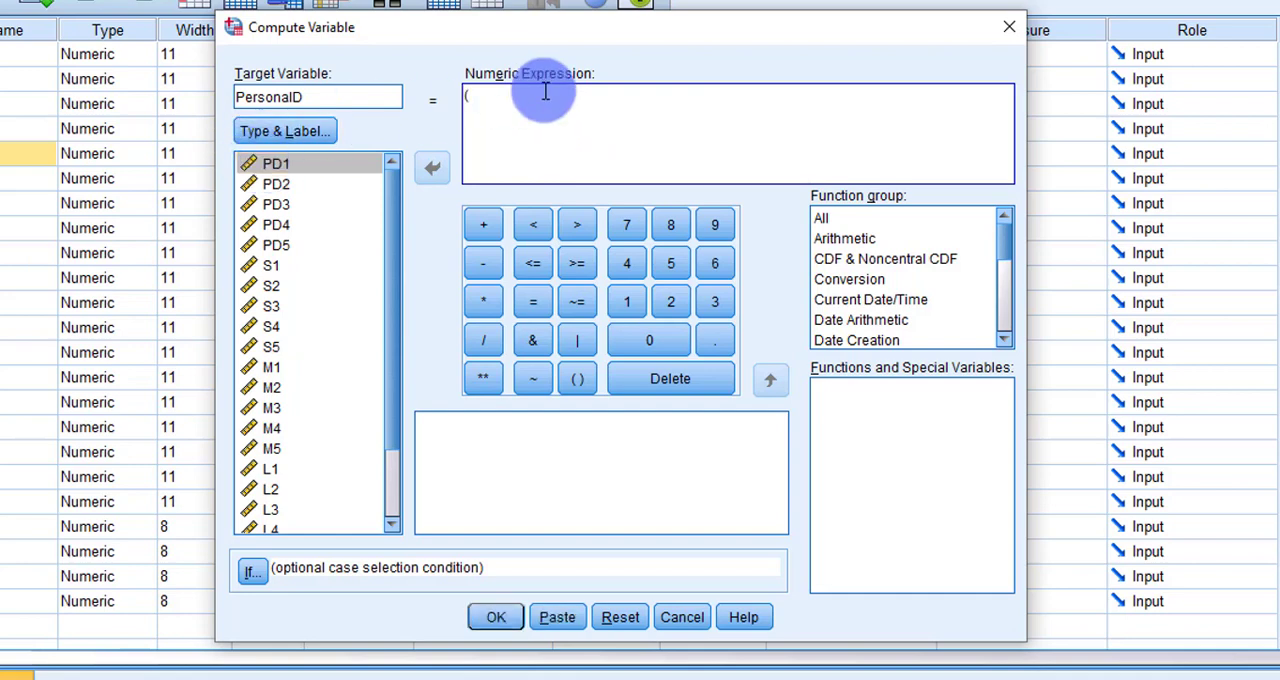
double_click(304, 171)
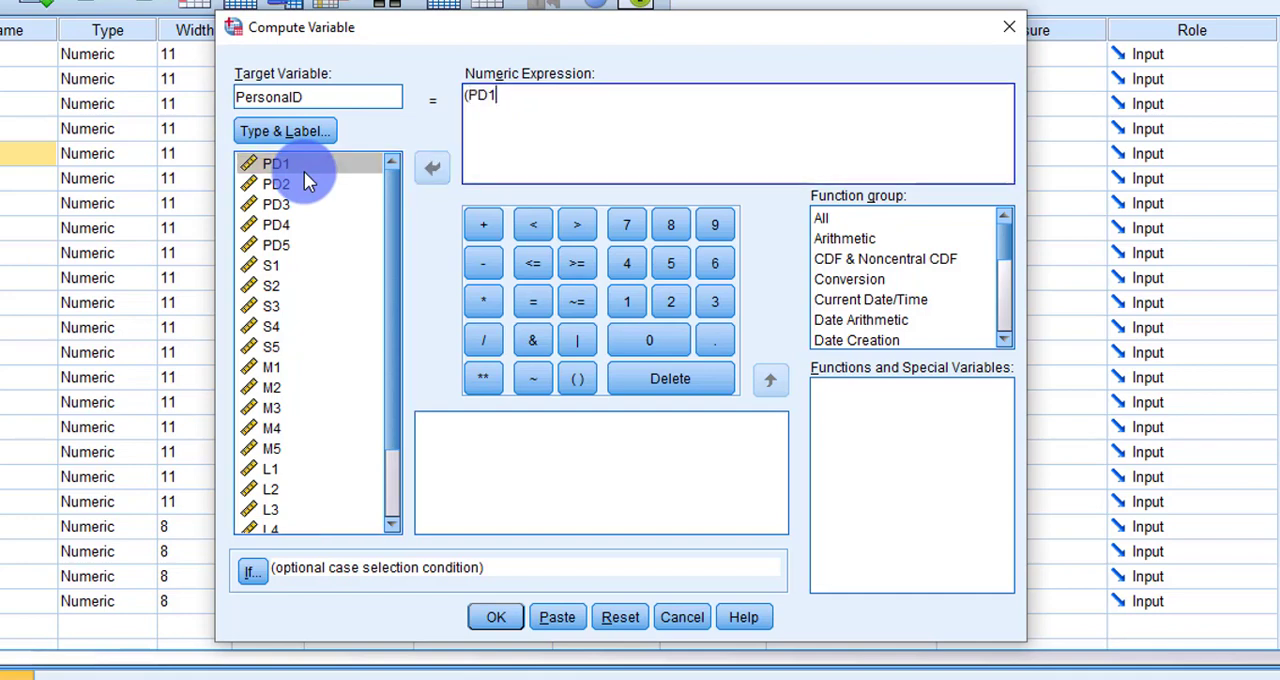
text(+)
click(301, 182)
double_click(301, 182)
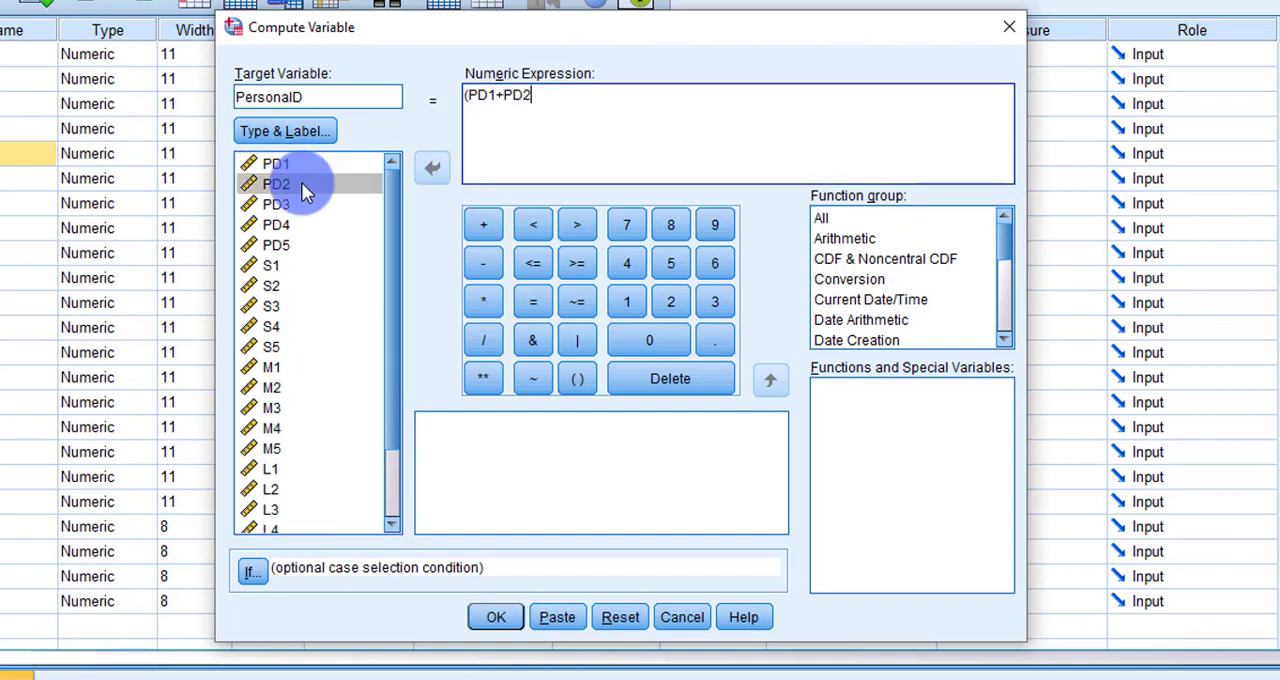
text(+)
double_click(288, 202)
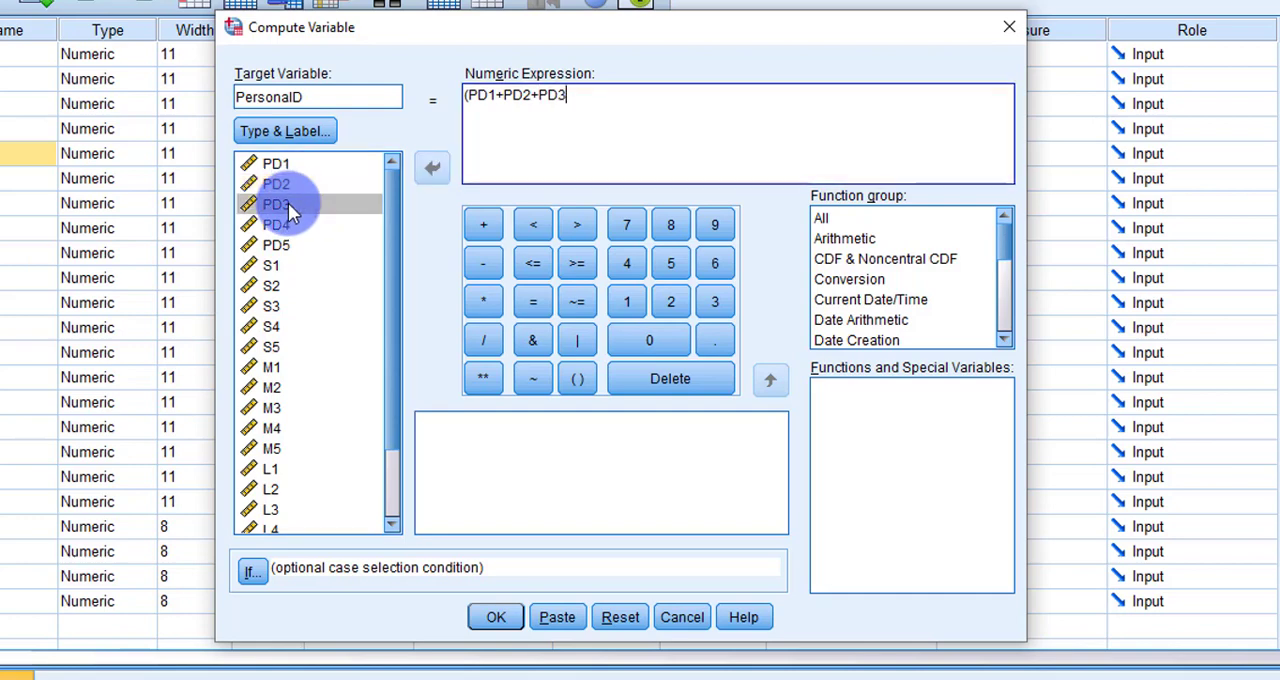
Step: Add PD4 and PD5 to the sum, close the parenthesis, divide by 5, compute the variable and return to the Data Editor
text(+)
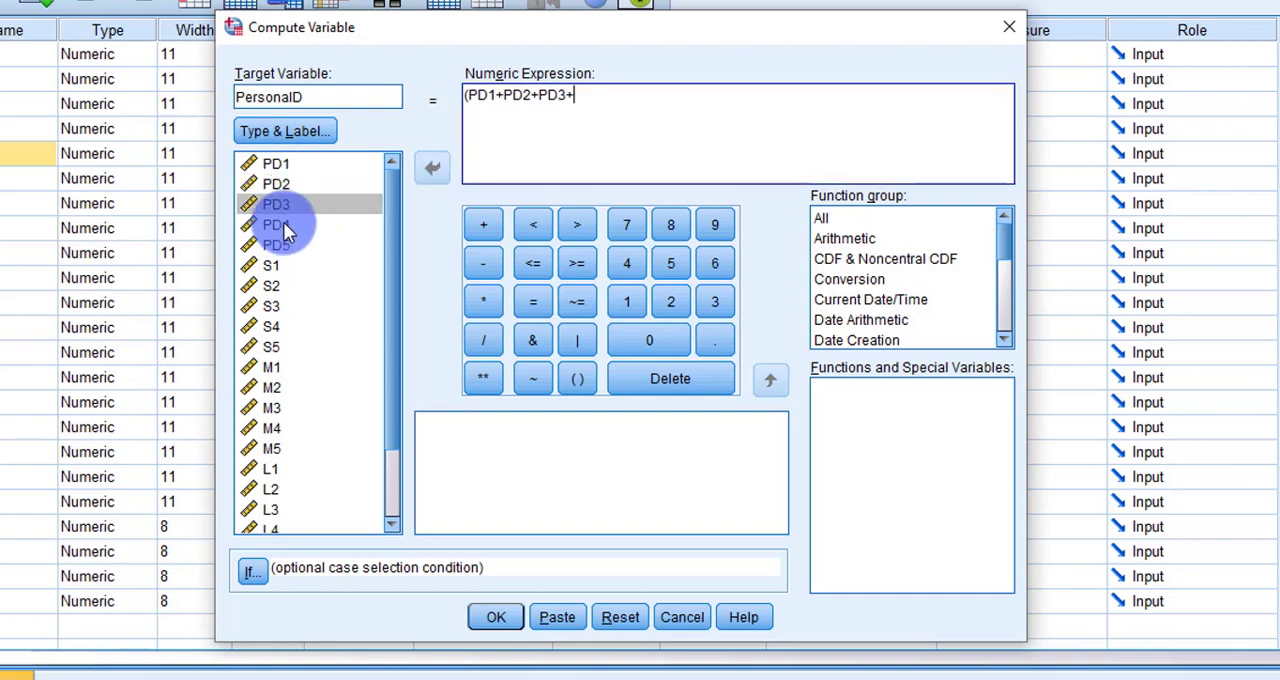
double_click(283, 222)
click(482, 225)
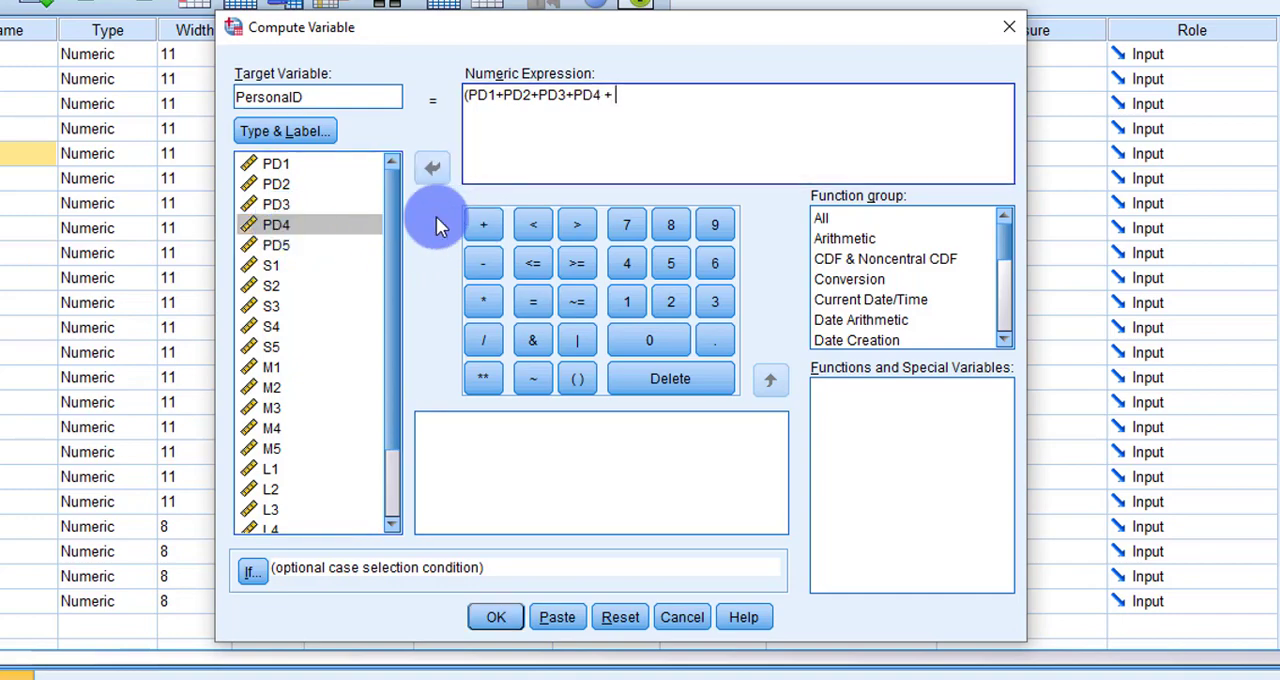
double_click(278, 248)
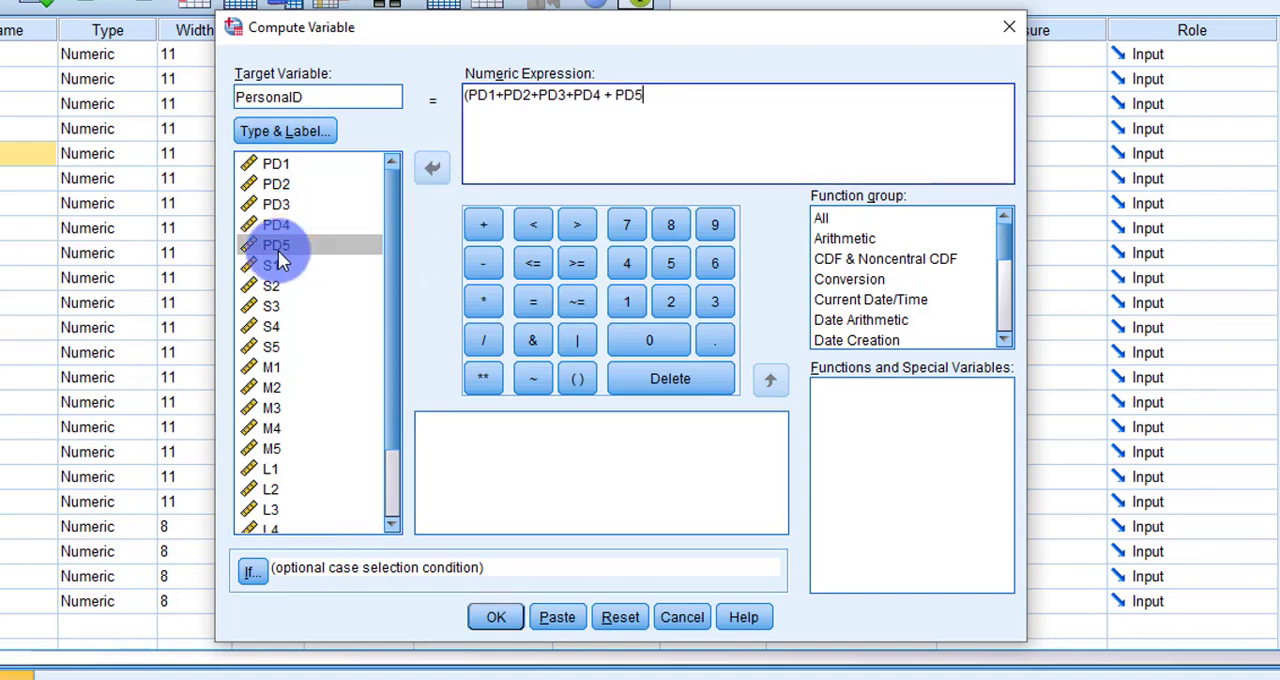
text())
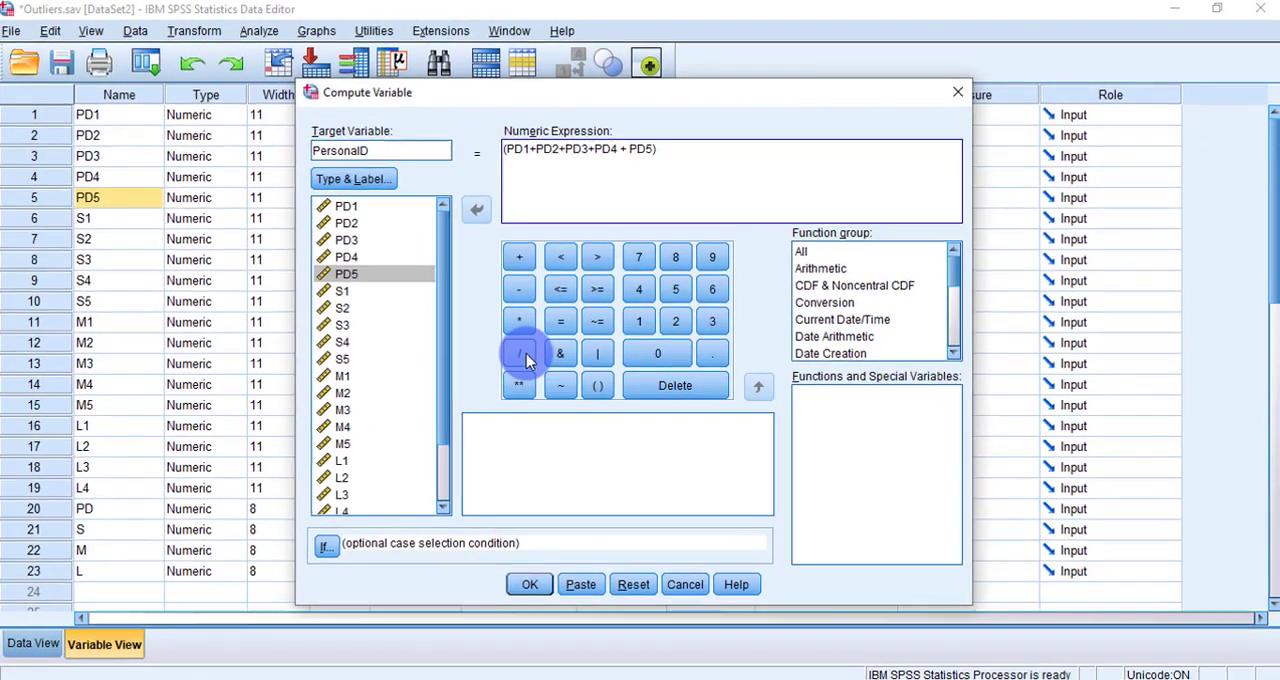
click(519, 353)
click(675, 290)
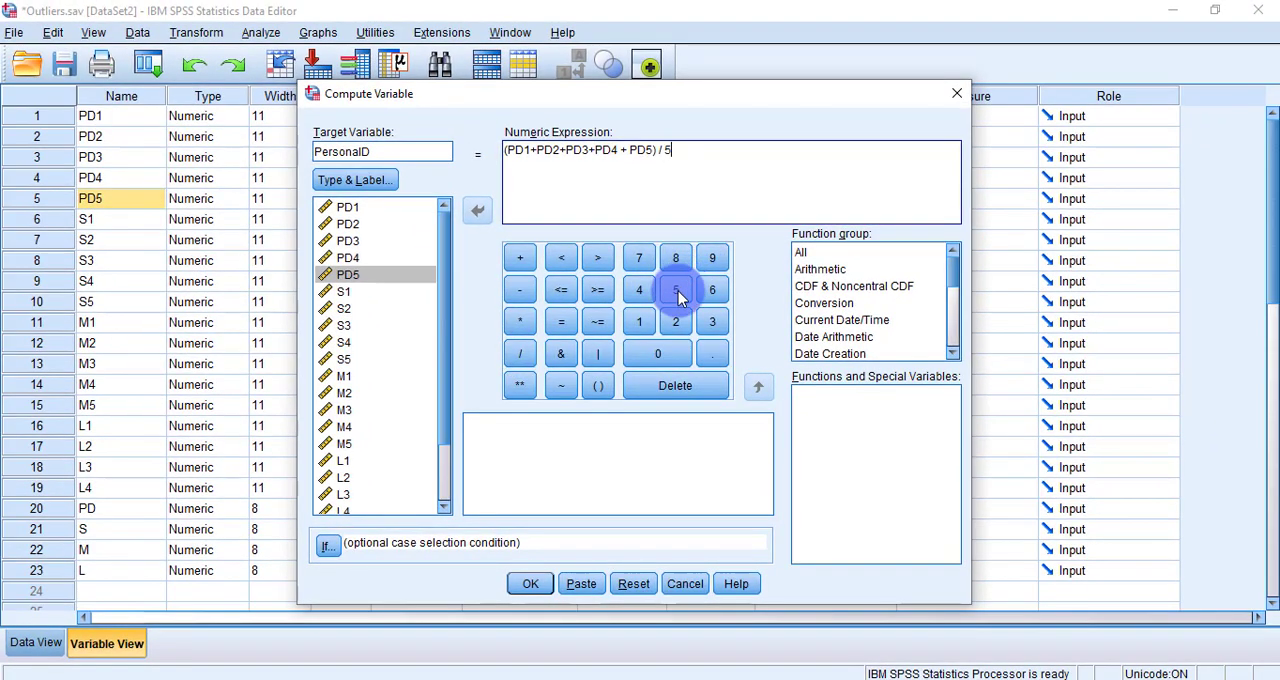
click(531, 583)
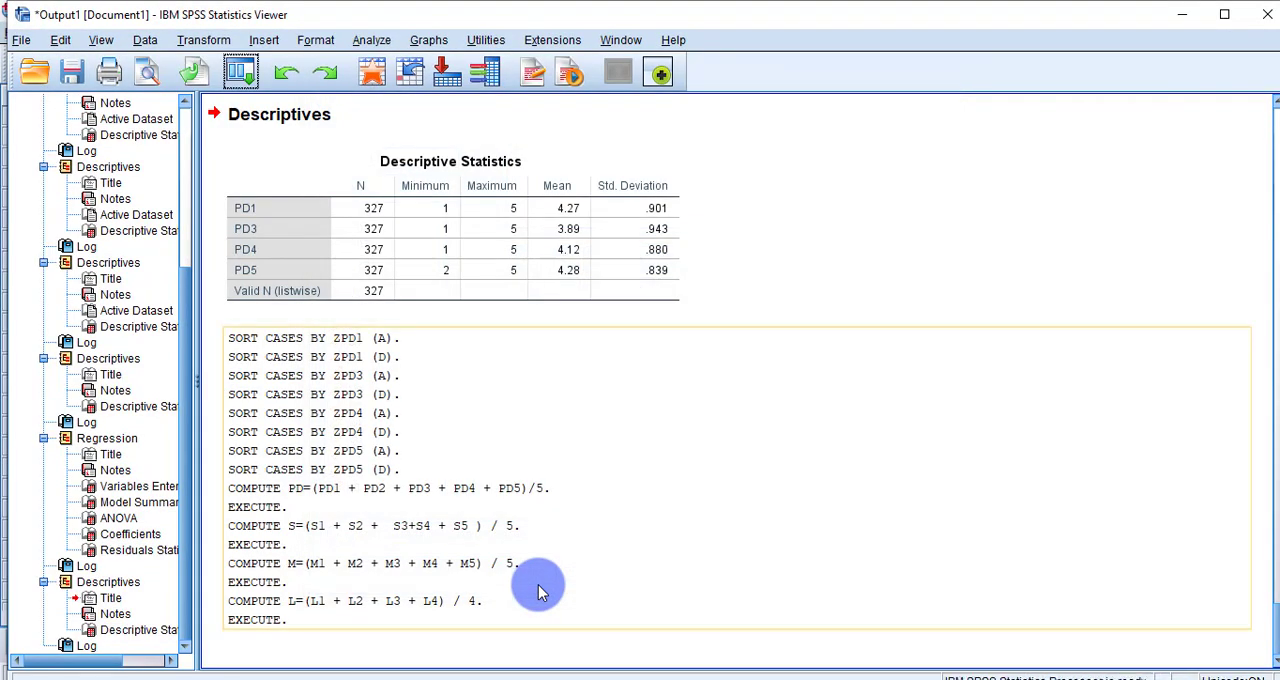
mouse_move(543, 676)
click(586, 656)
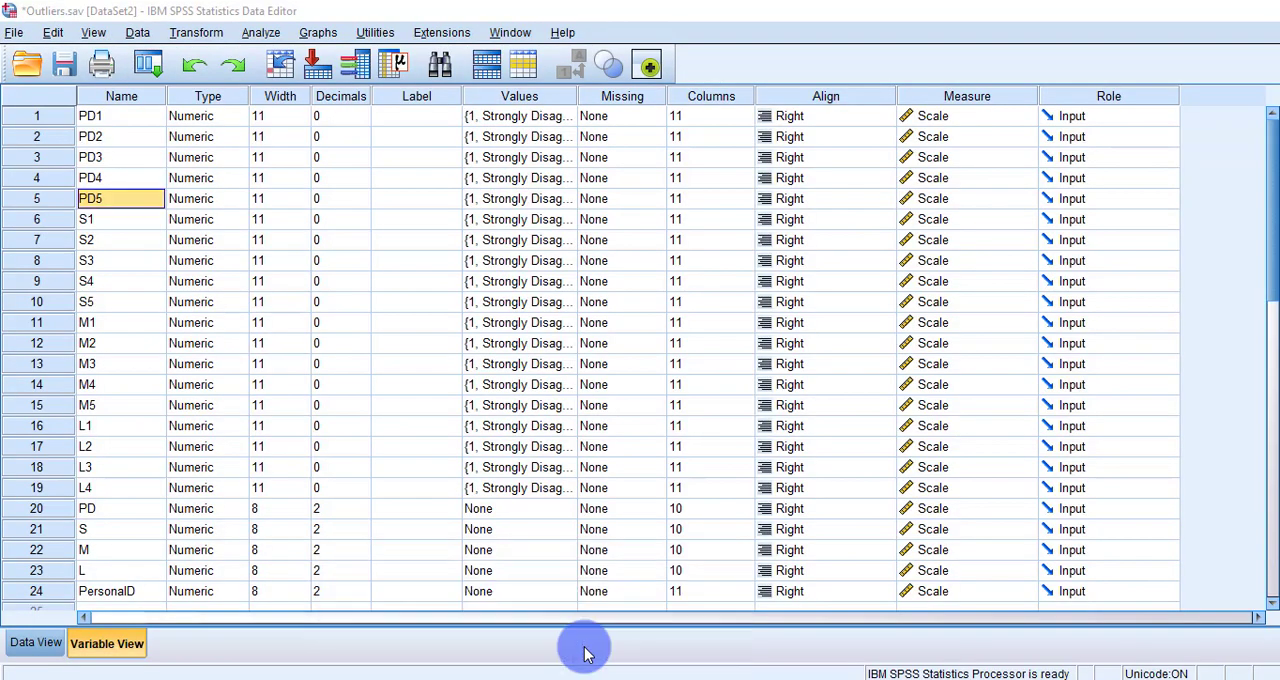
click(148, 68)
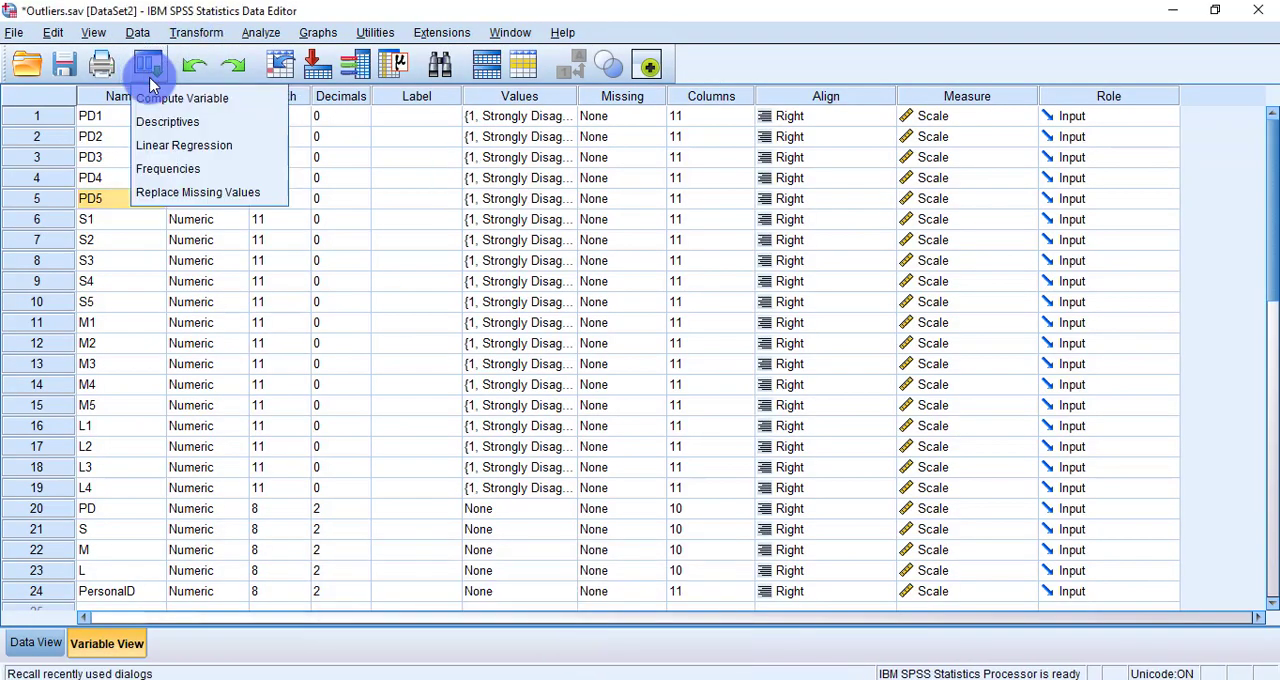
click(152, 98)
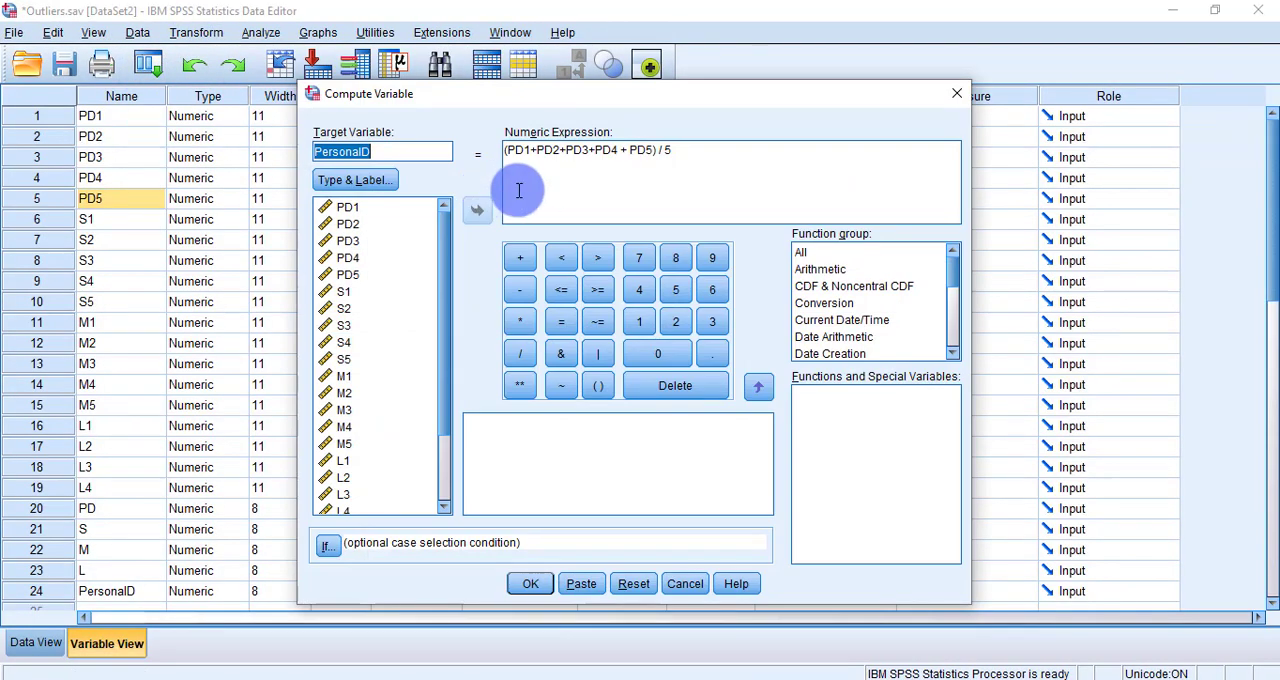
click(519, 190)
click(417, 152)
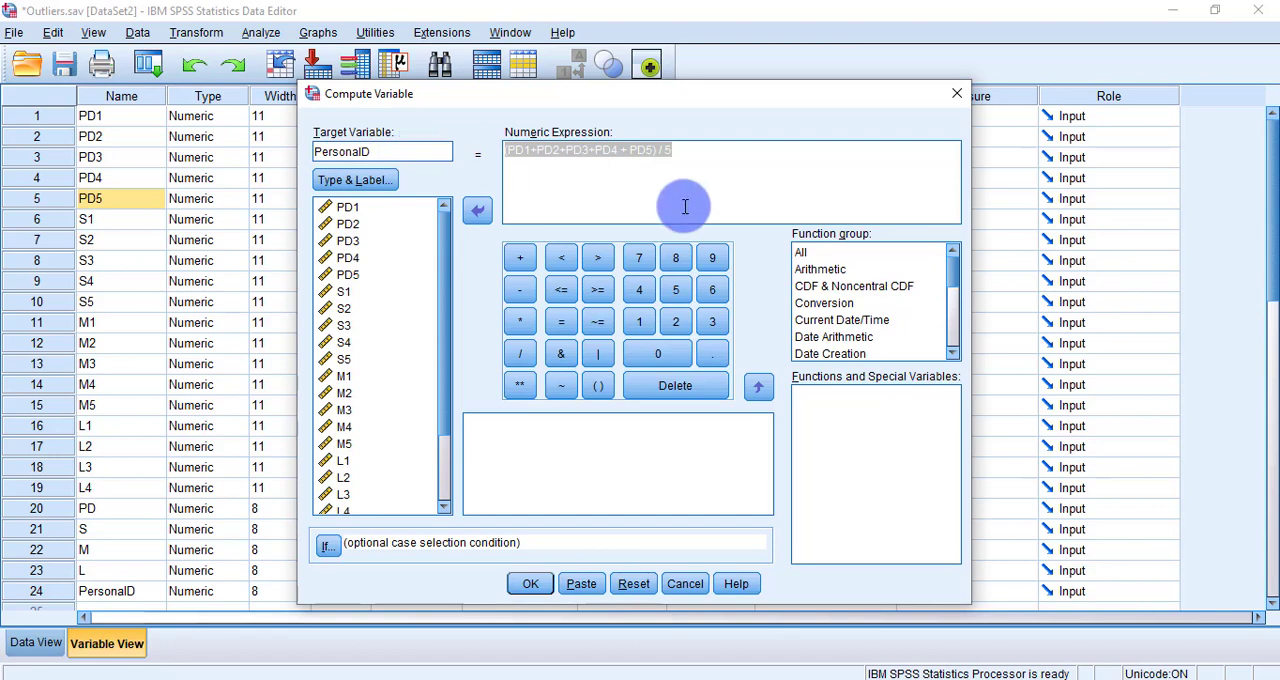
click(955, 93)
Step: Delete the PersonalD variable in row 24 from the dataset
scroll(479, 297, down, 8)
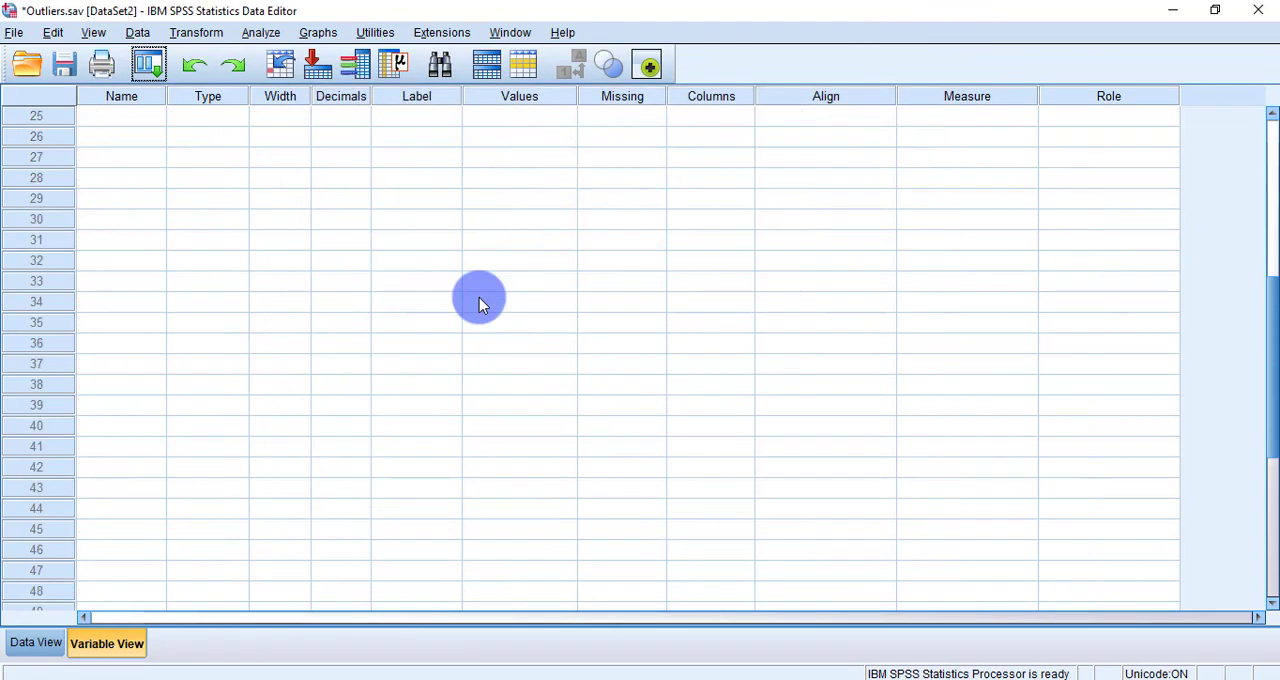
scroll(479, 297, down, 5)
scroll(412, 312, up, 5)
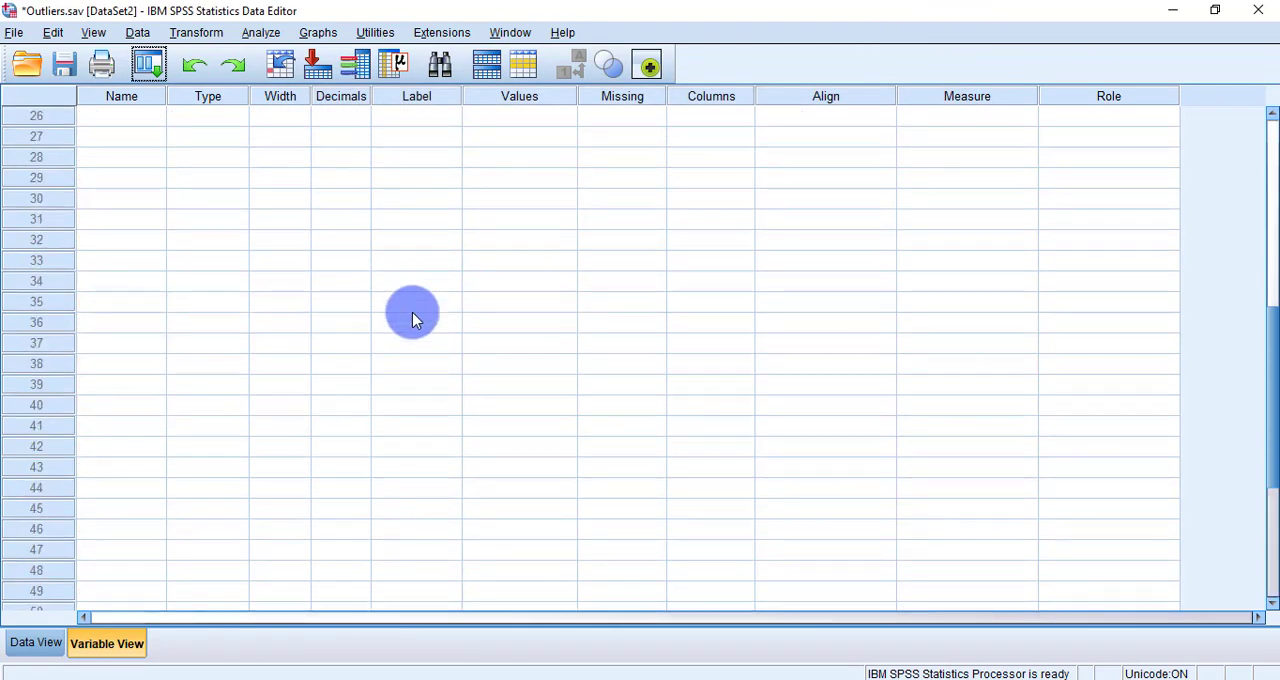
scroll(415, 318, up, 1)
click(48, 162)
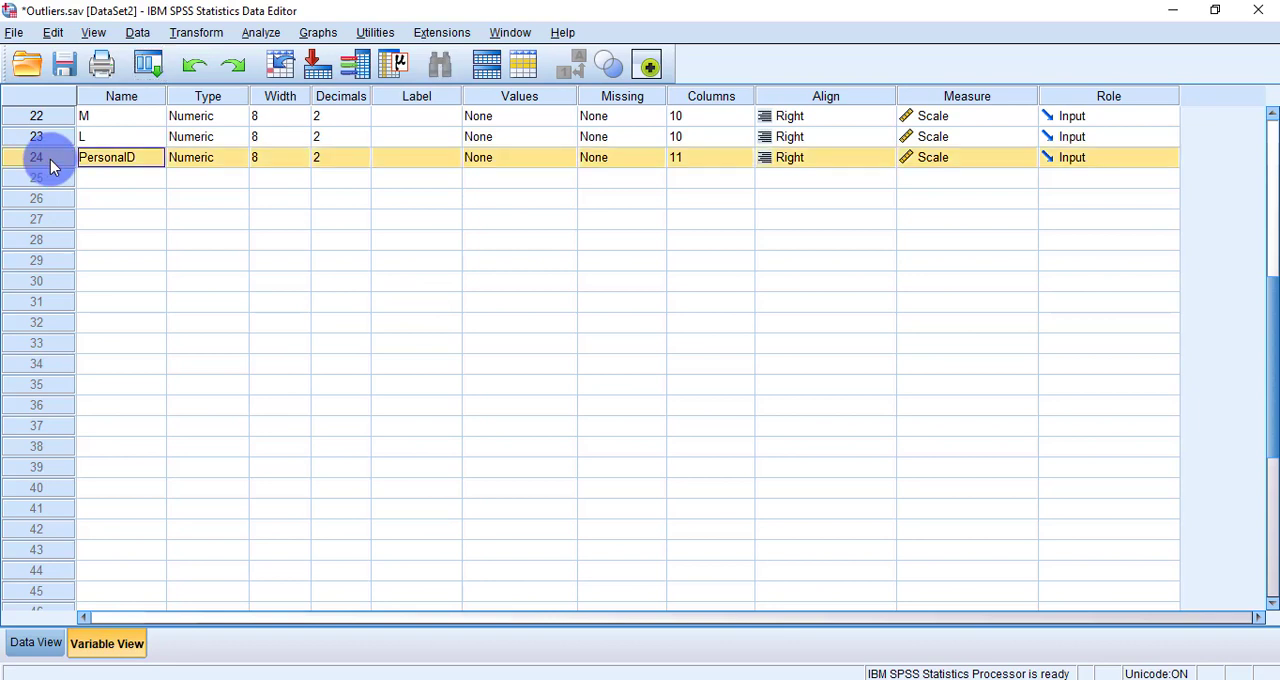
double_click(121, 160)
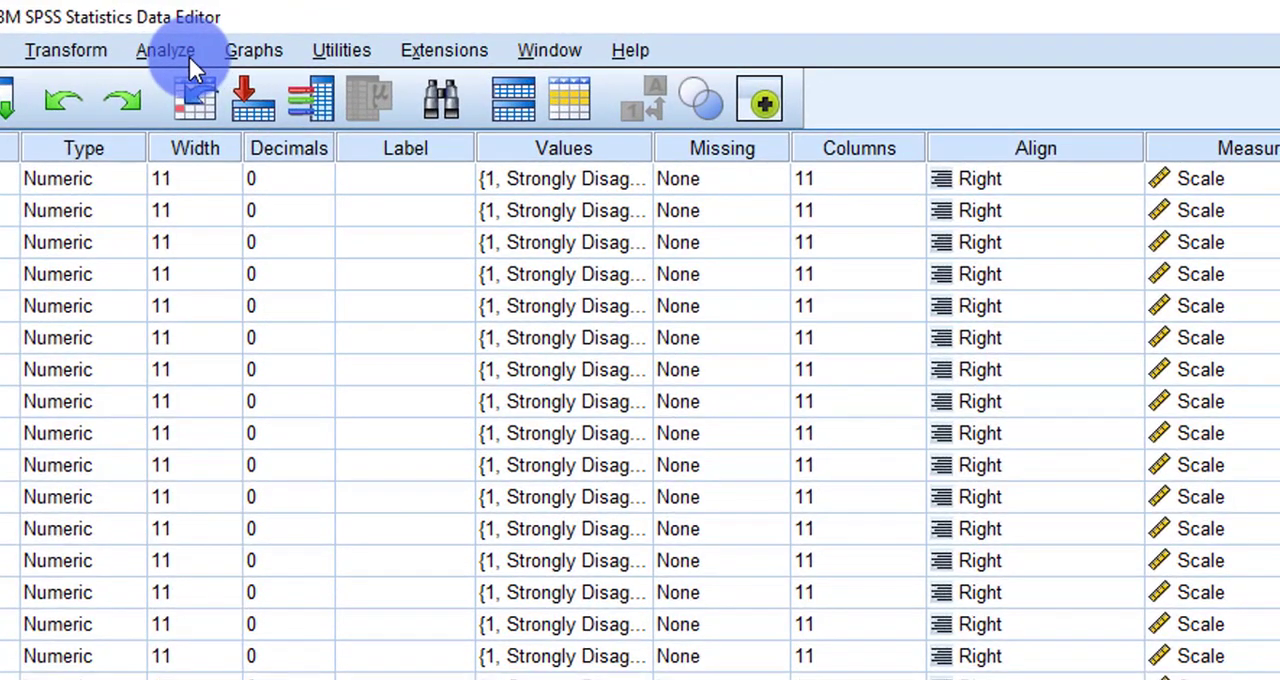
Step: Start a linear regression analysis on the dataset
click(189, 55)
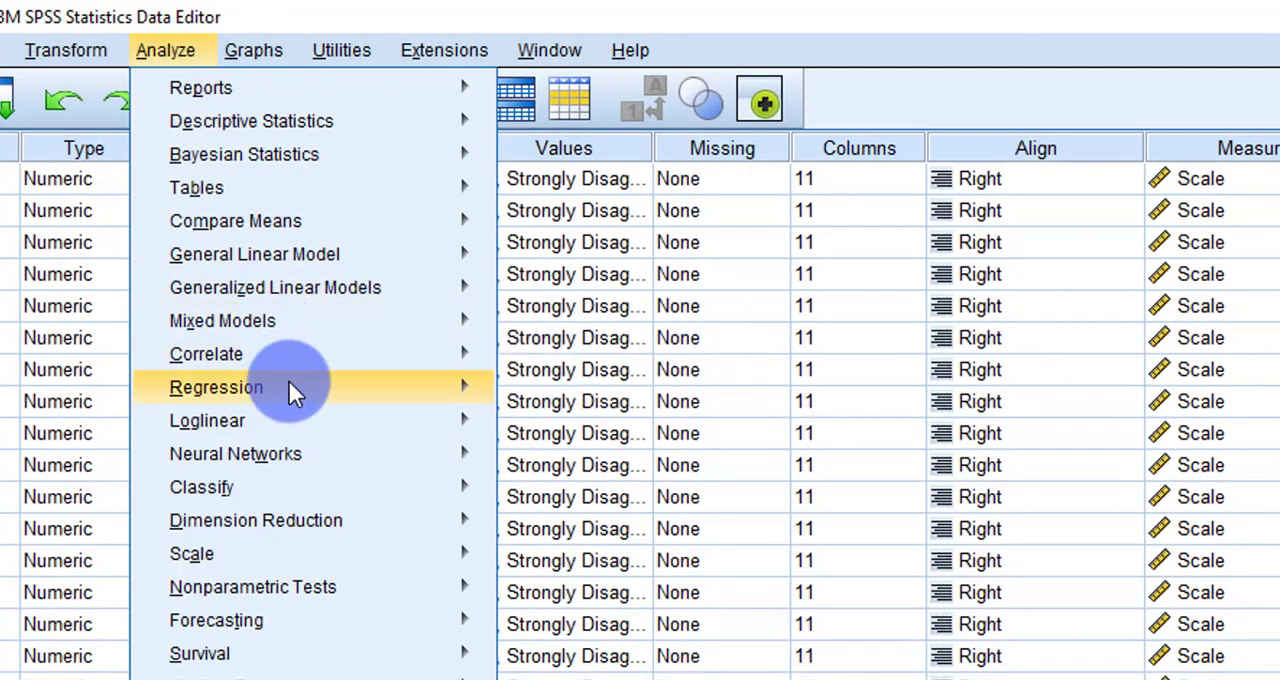
mouse_move(290, 388)
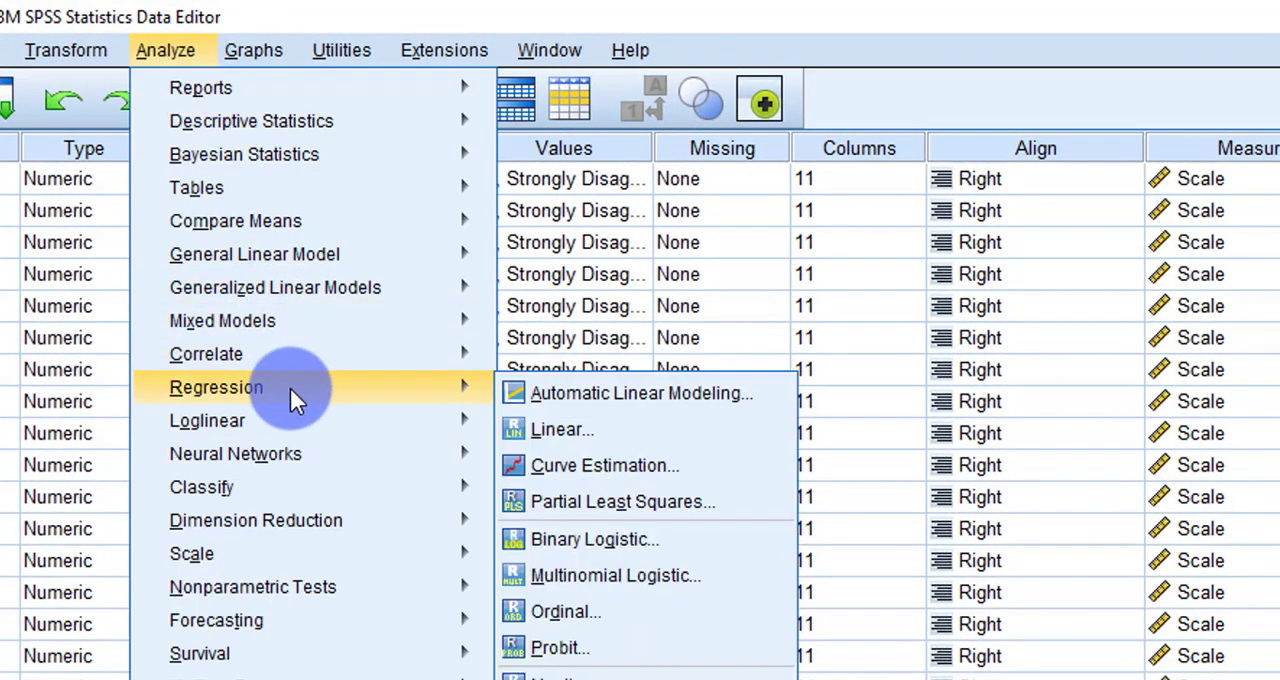
click(609, 429)
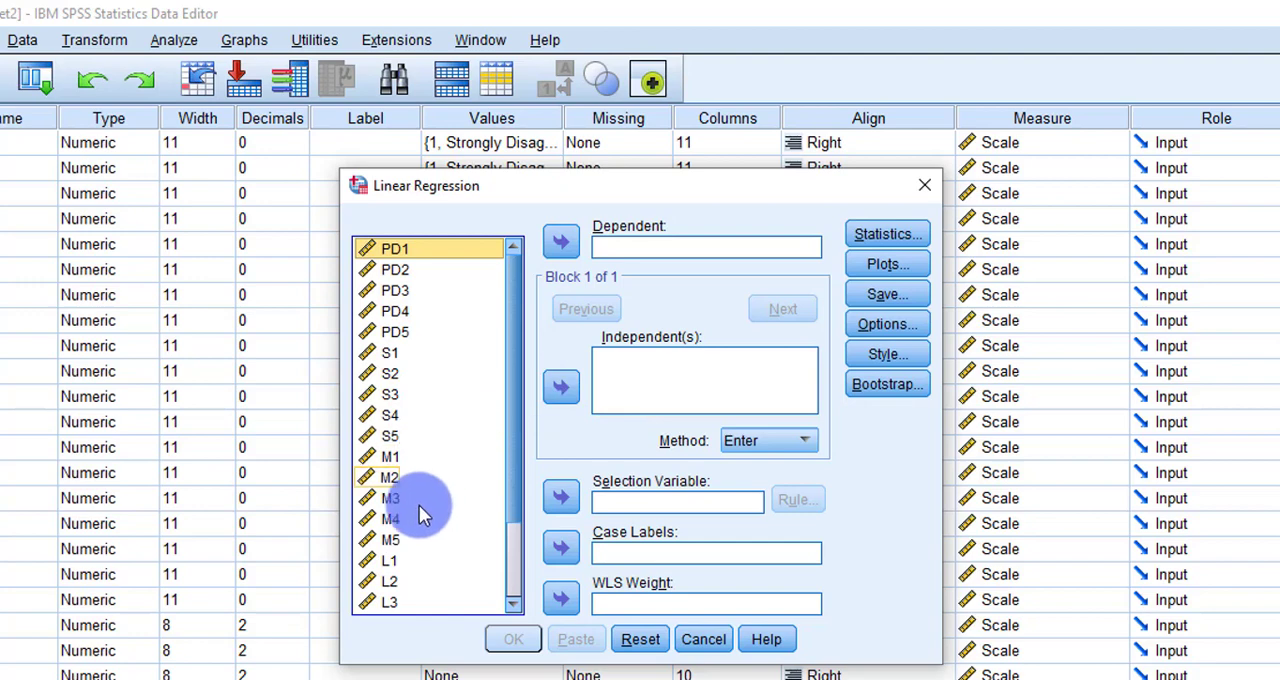
Step: Look through the regression's variable list for the composite variables PD, S, M and L
scroll(419, 505, down, 2)
scroll(419, 505, up, 1)
scroll(419, 505, up, 1)
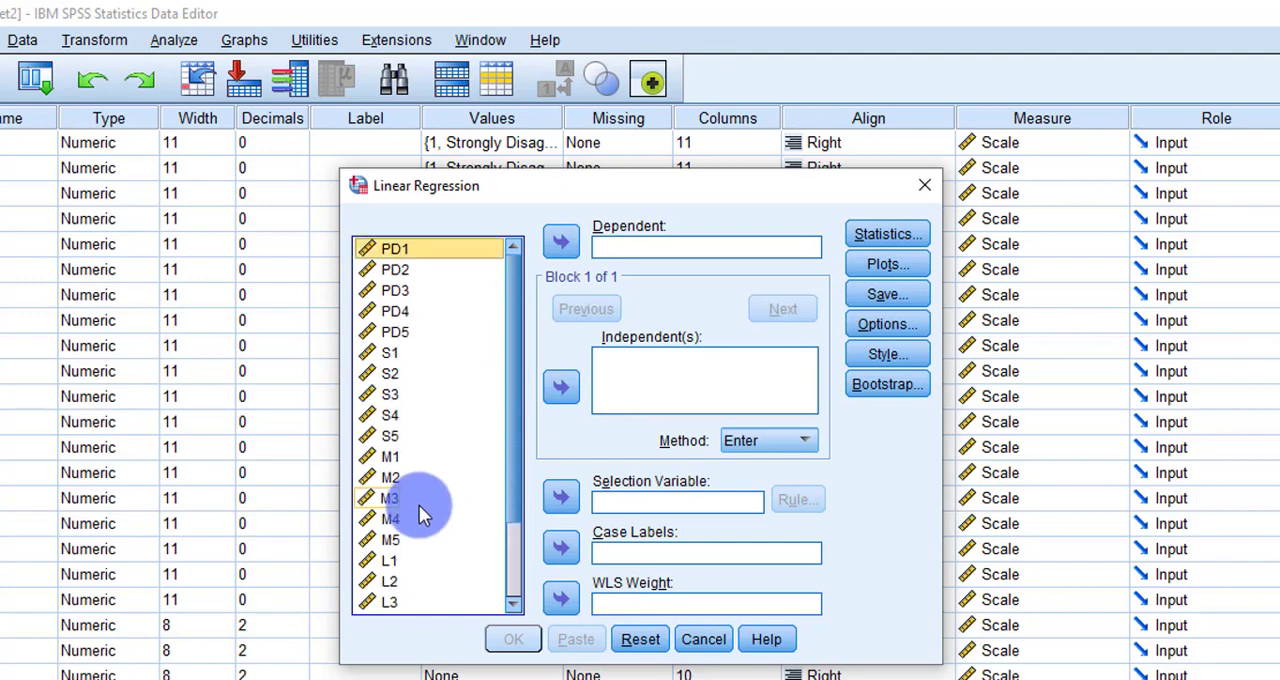
scroll(417, 500, down, 2)
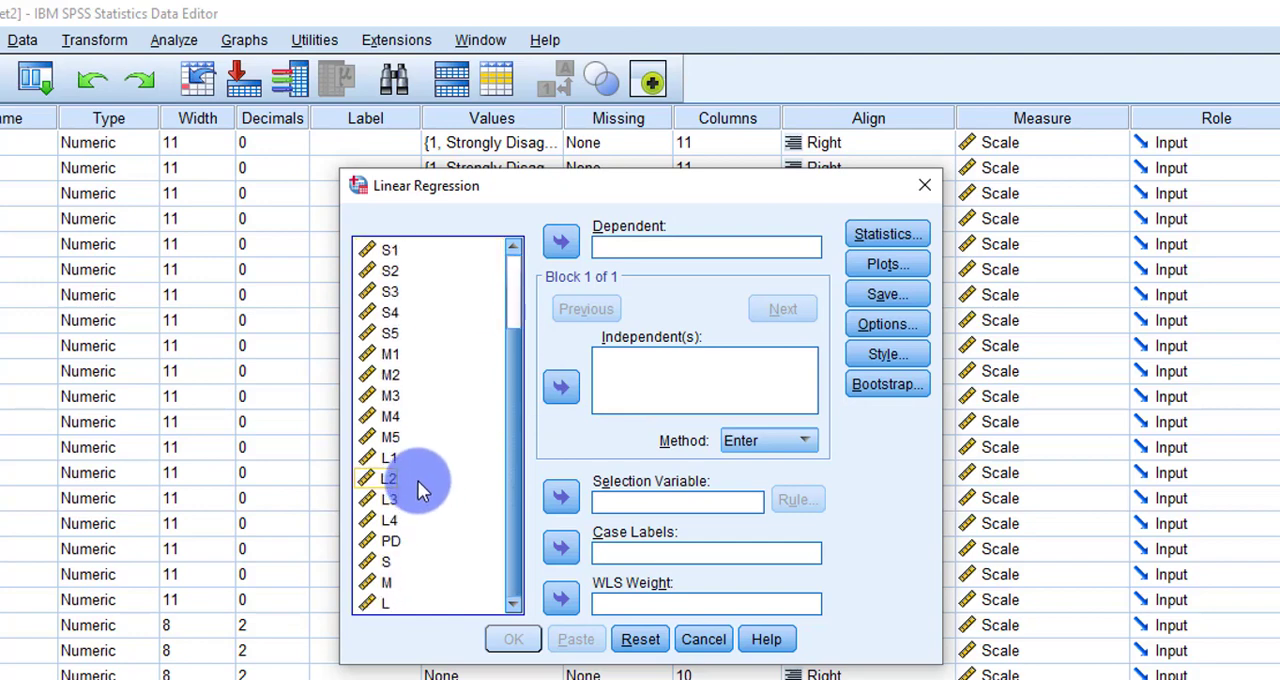
click(398, 548)
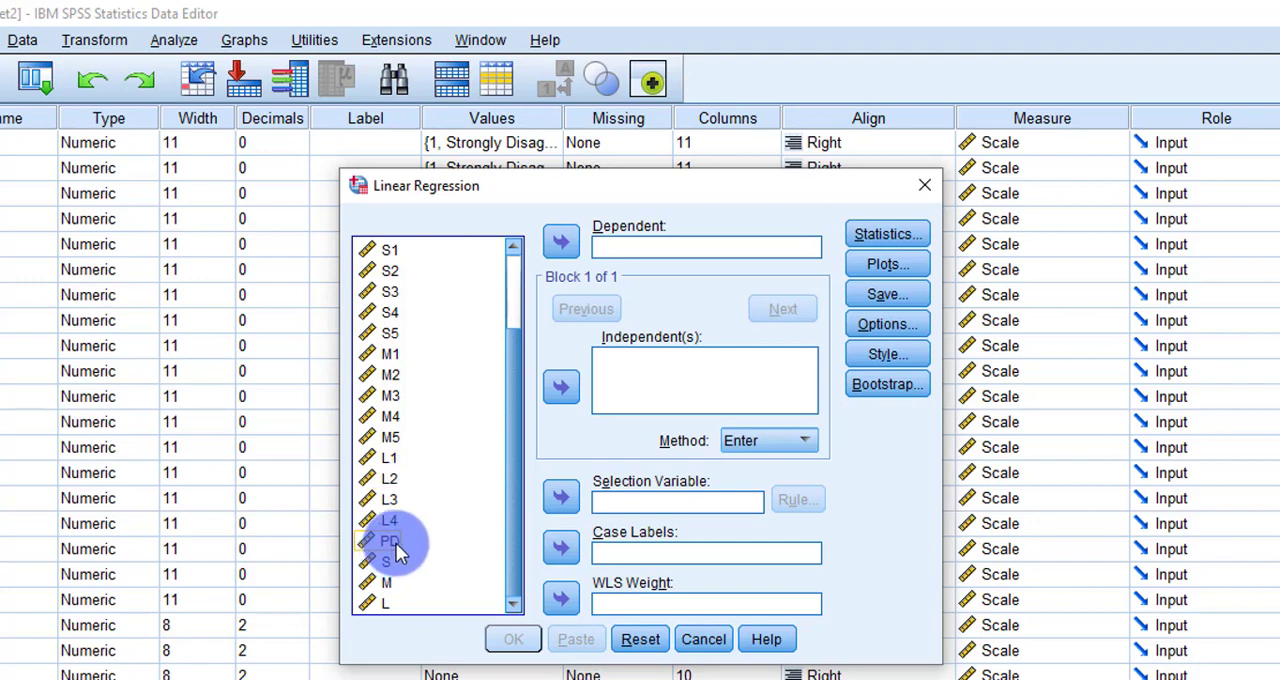
key(shift+Down)
key(shift+Down)
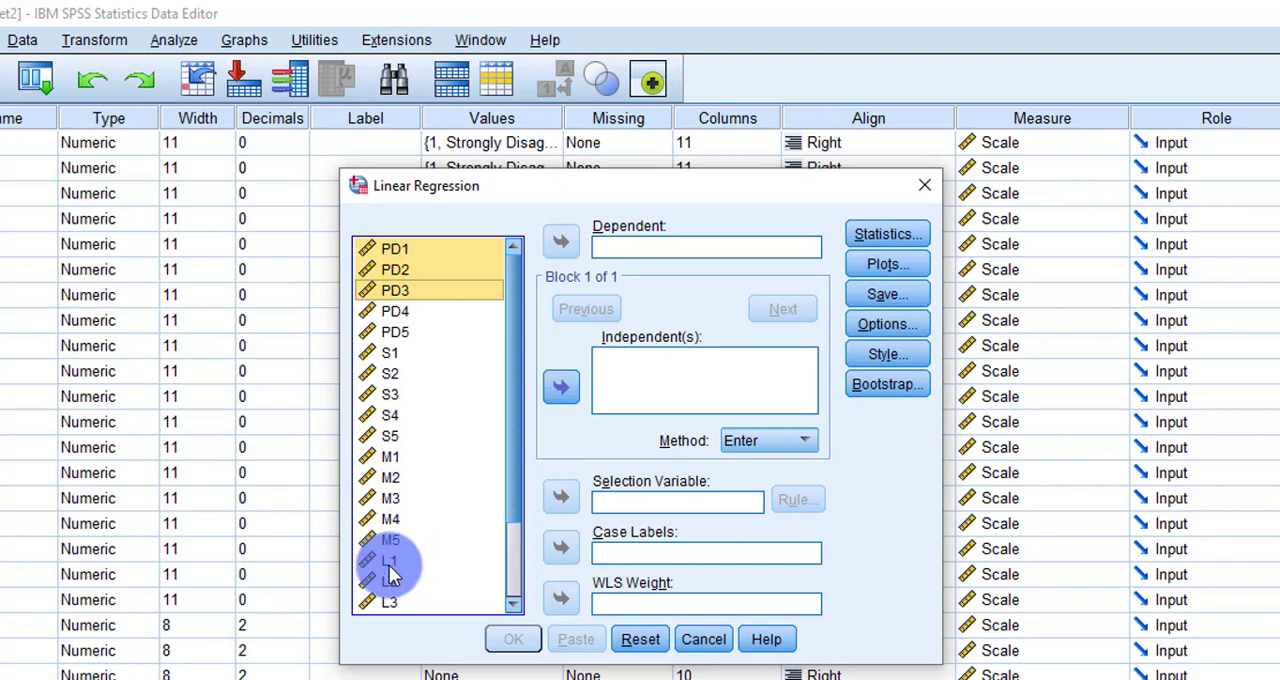
scroll(390, 572, down, 2)
click(388, 541)
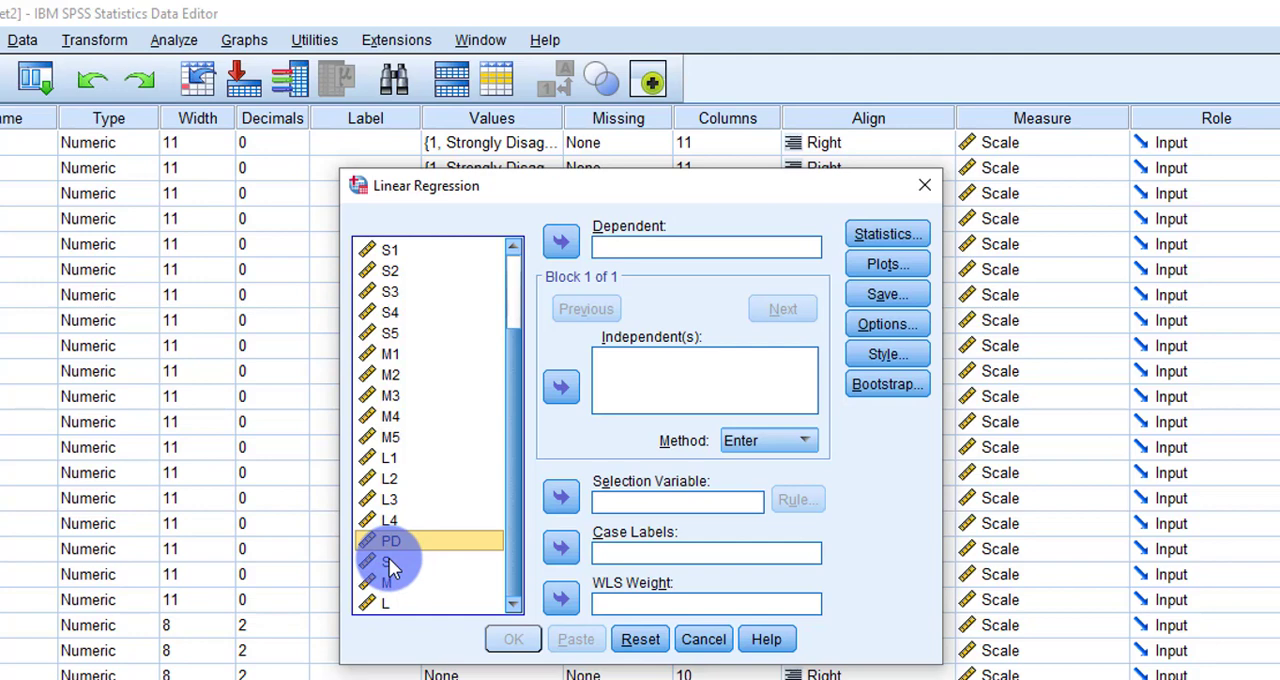
click(390, 564)
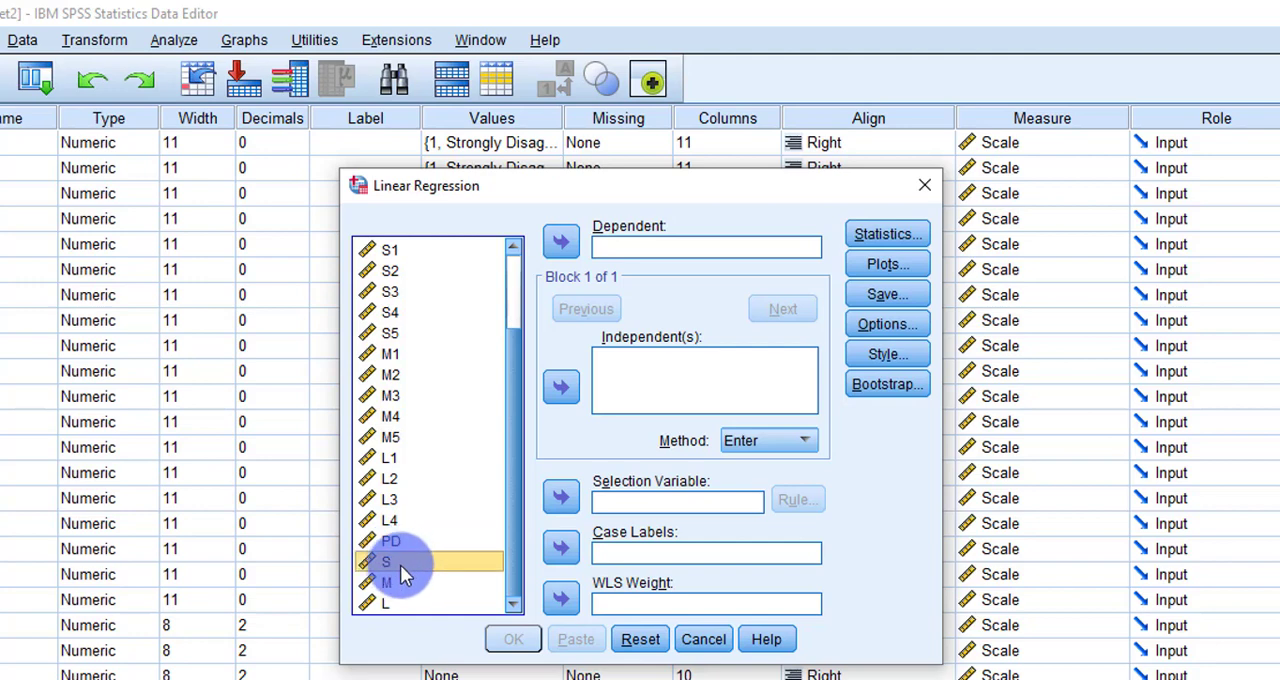
click(394, 580)
click(390, 603)
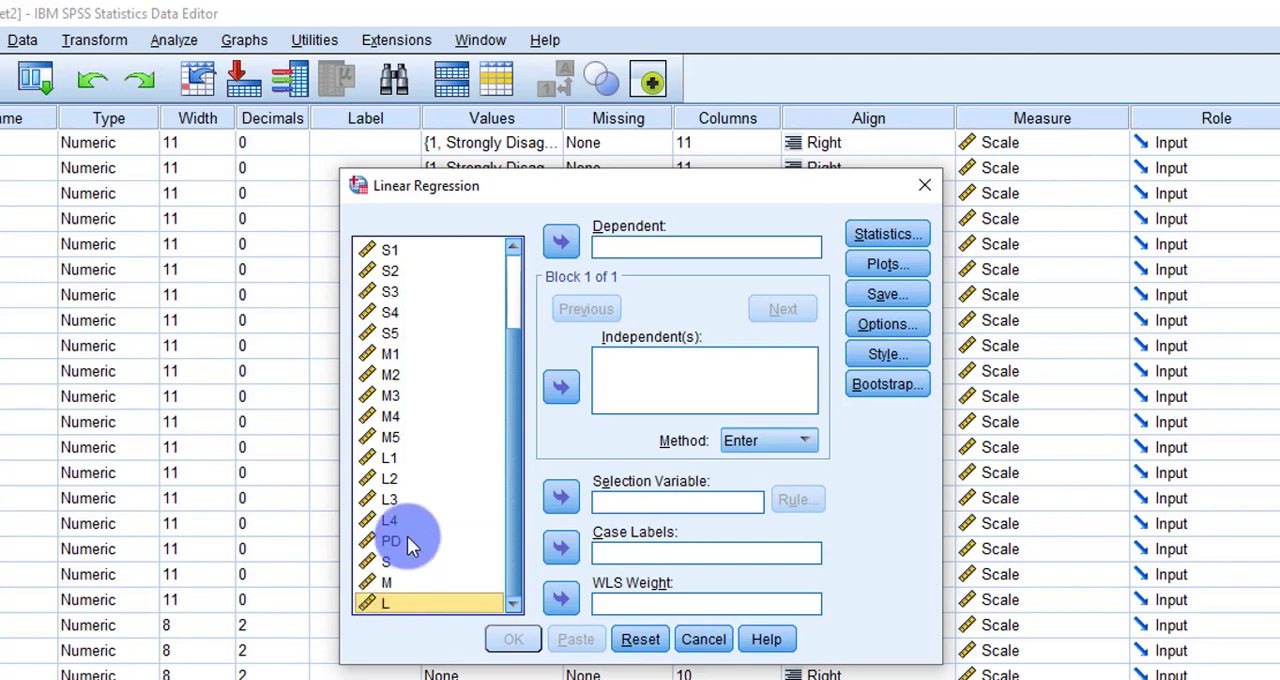
Step: Assign the composite variable PD as the dependent variable of the regression
click(404, 542)
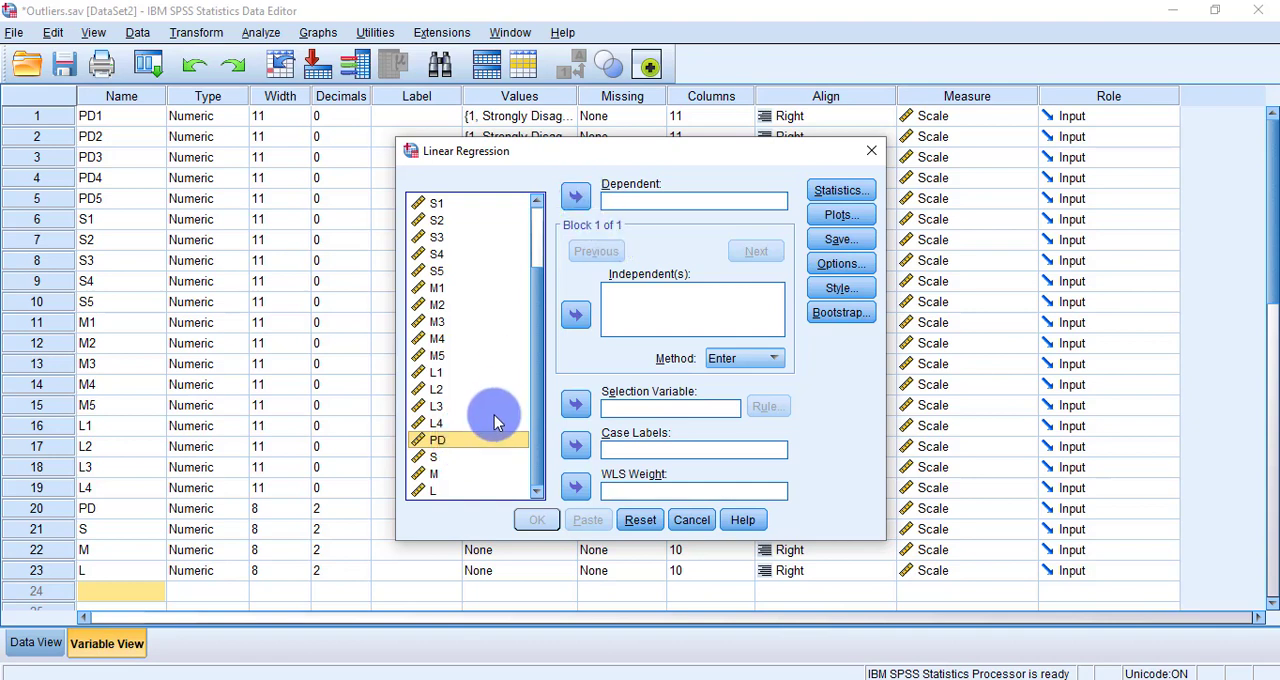
click(576, 201)
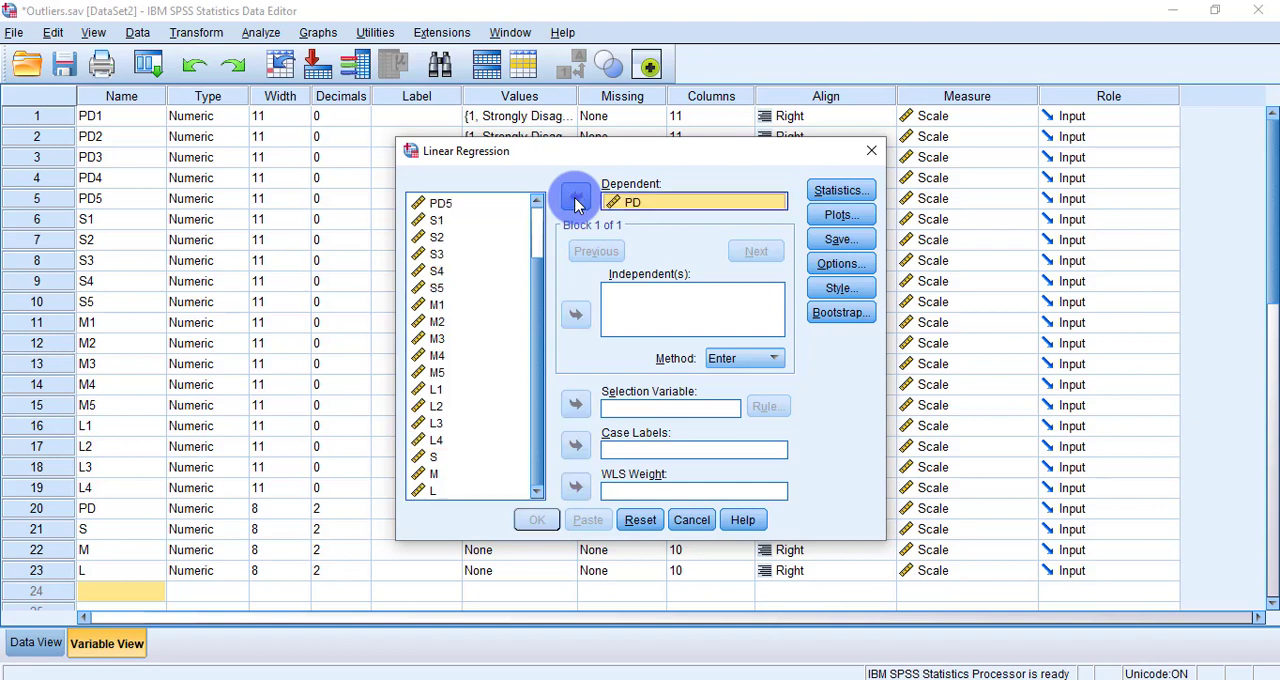
click(686, 200)
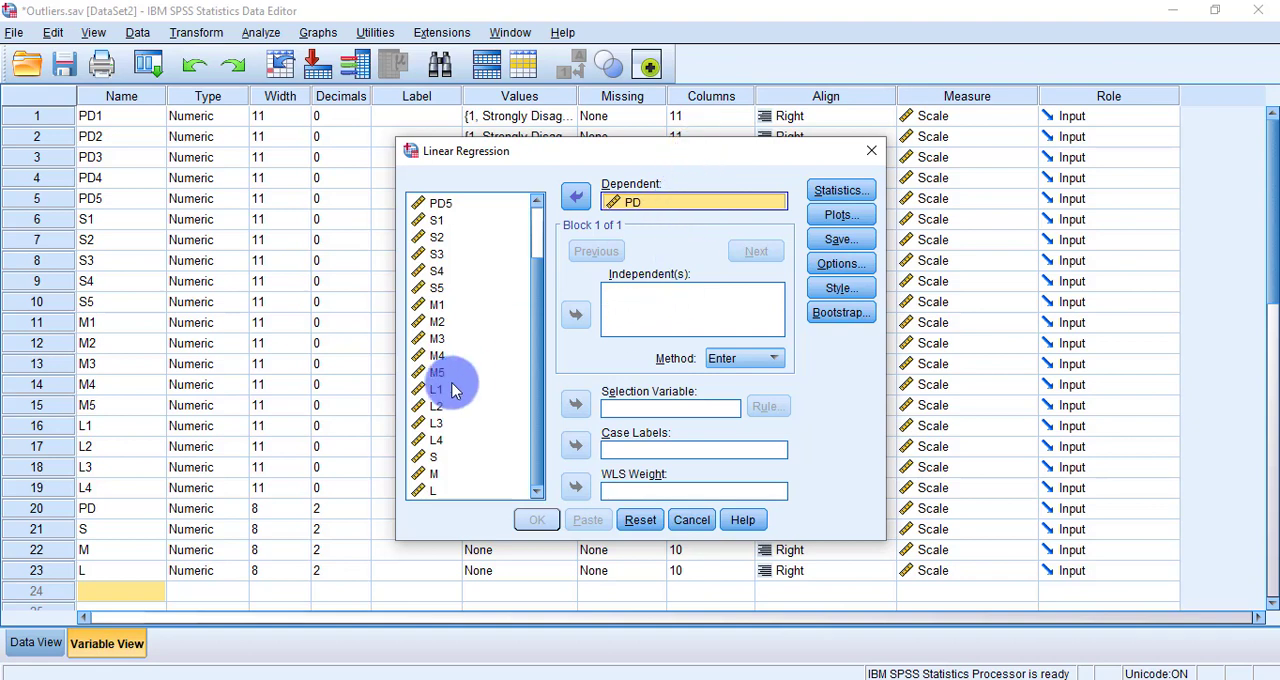
Step: Add the composite variables S, M and L as the independent variables of the regression
click(434, 461)
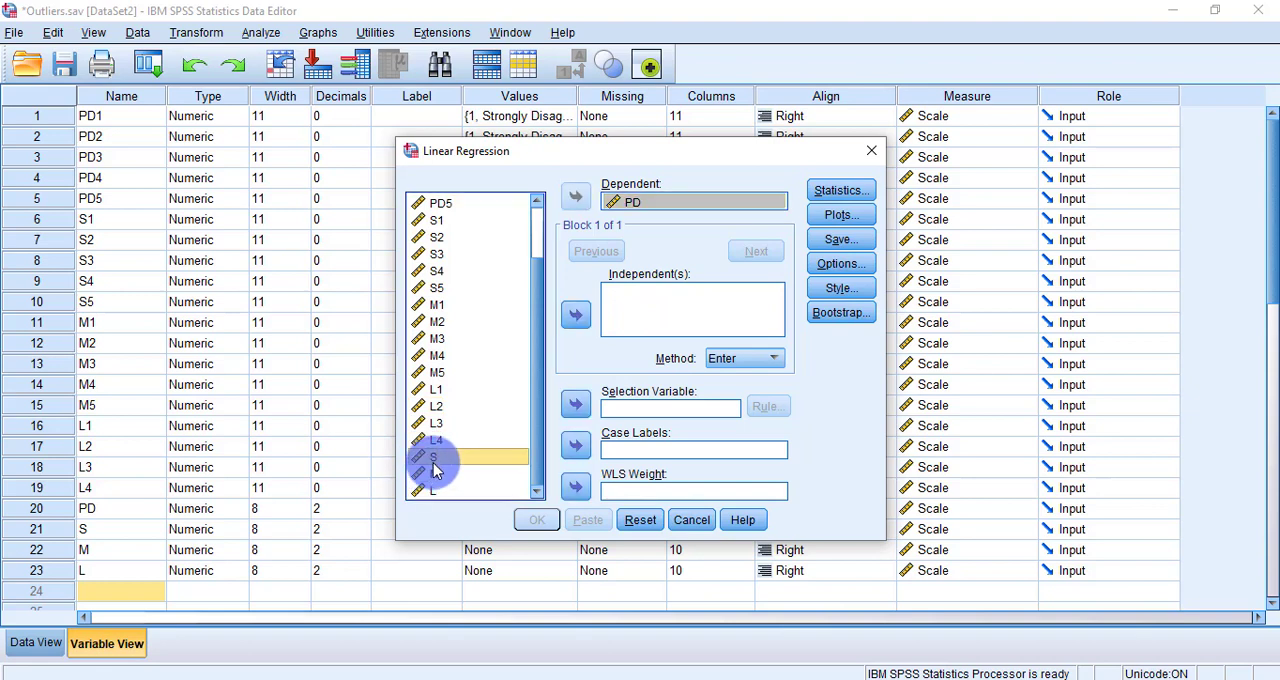
drag(434, 461, 433, 490)
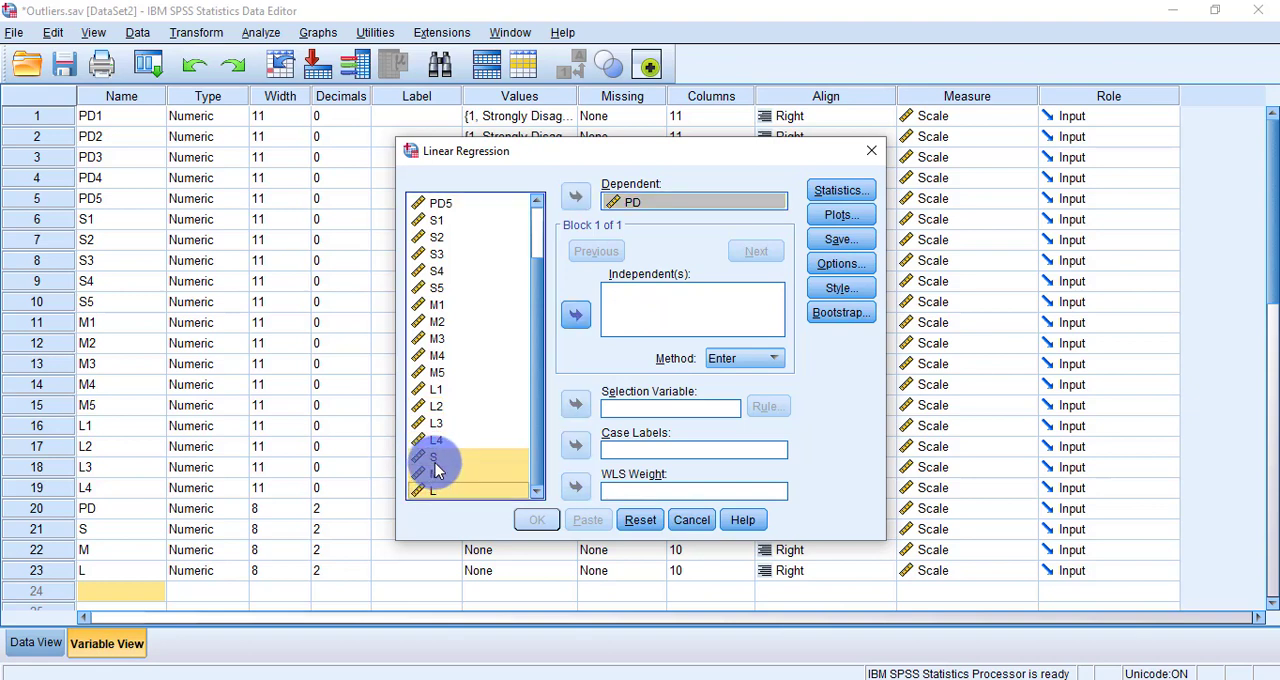
click(575, 316)
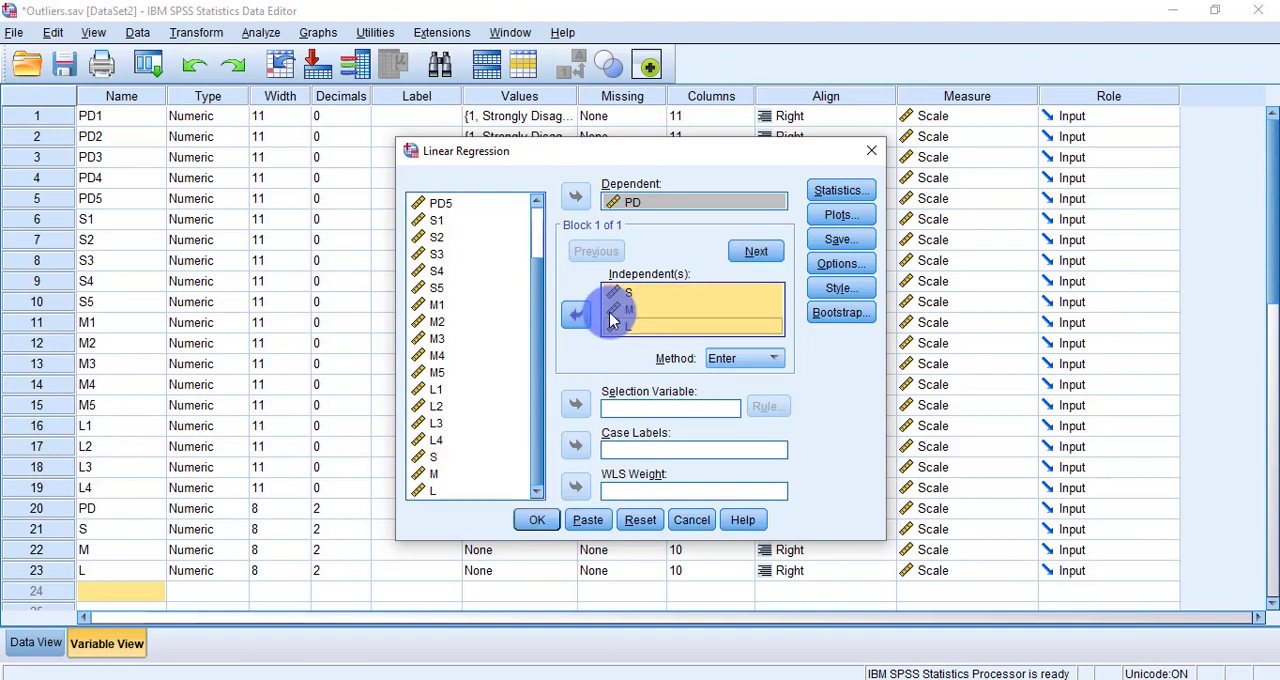
click(672, 306)
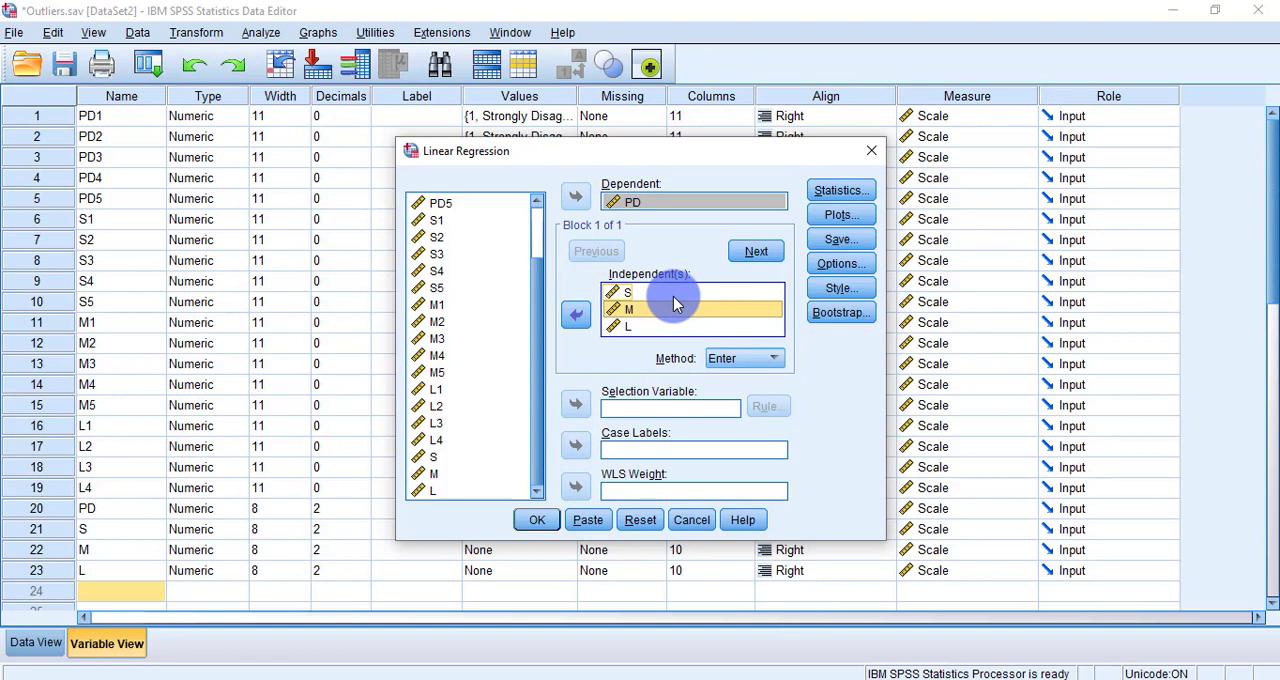
click(690, 292)
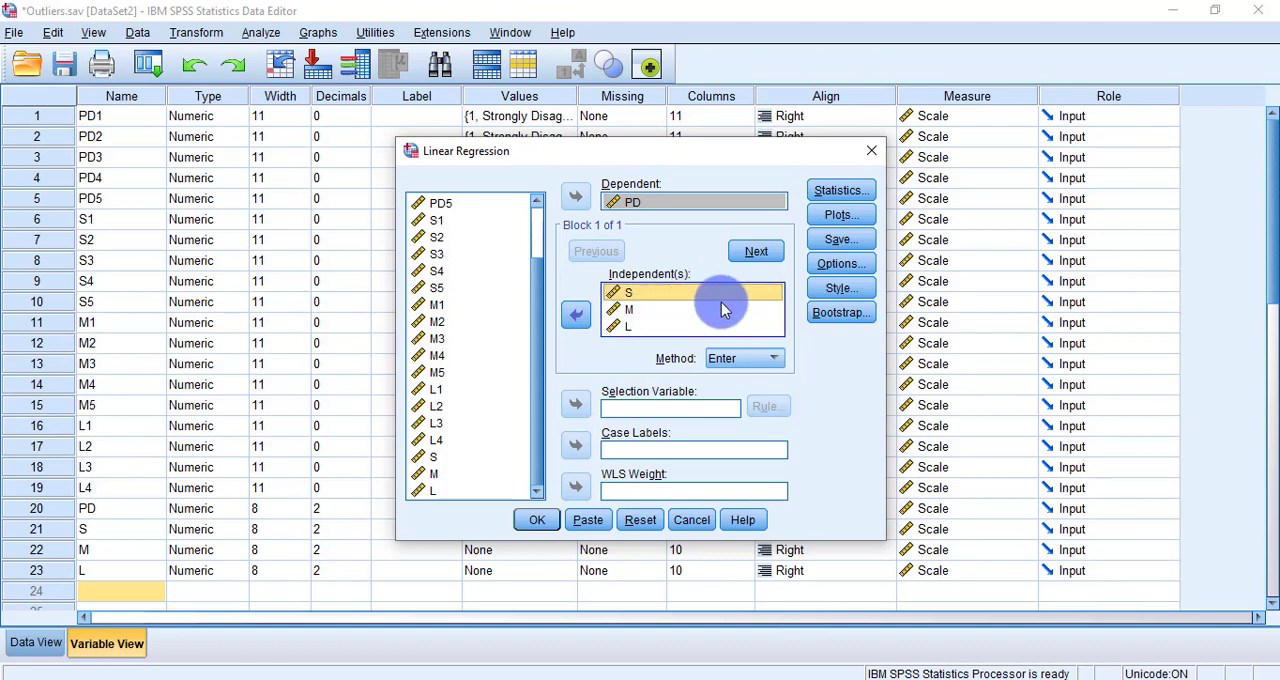
click(721, 309)
click(719, 325)
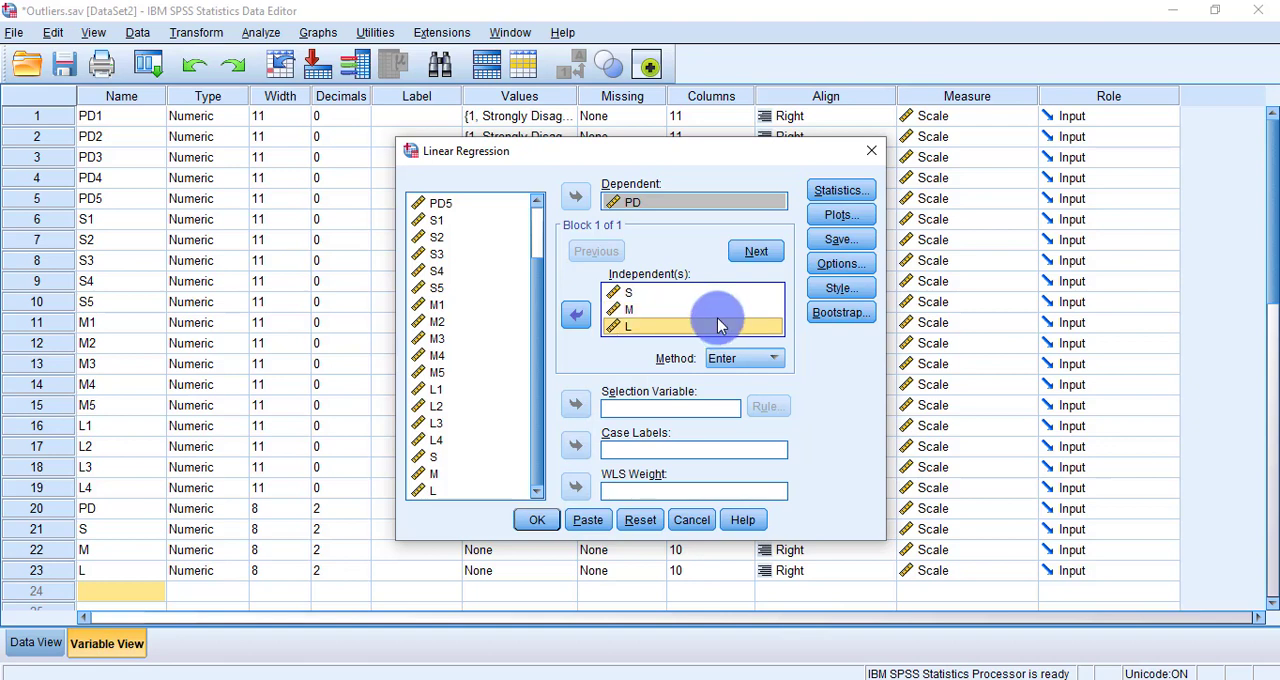
click(716, 294)
drag(713, 307, 708, 331)
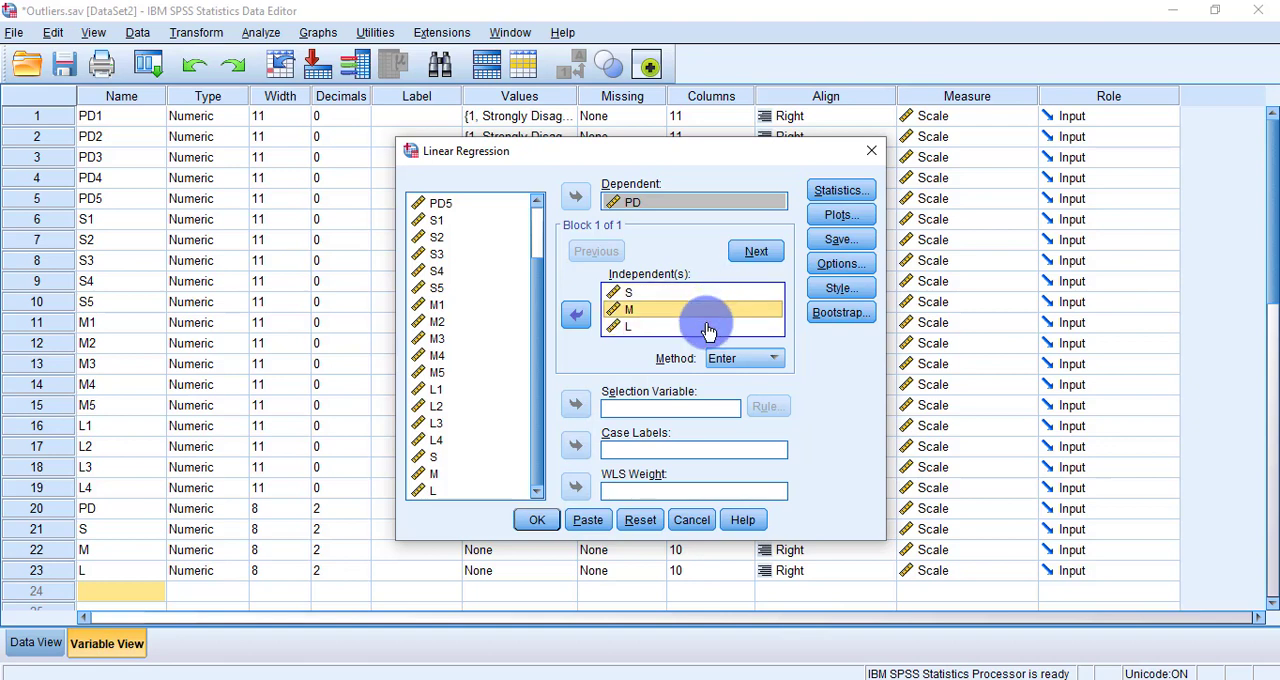
Step: Set the regression to save Mahalanobis distances and run the analysis
click(856, 238)
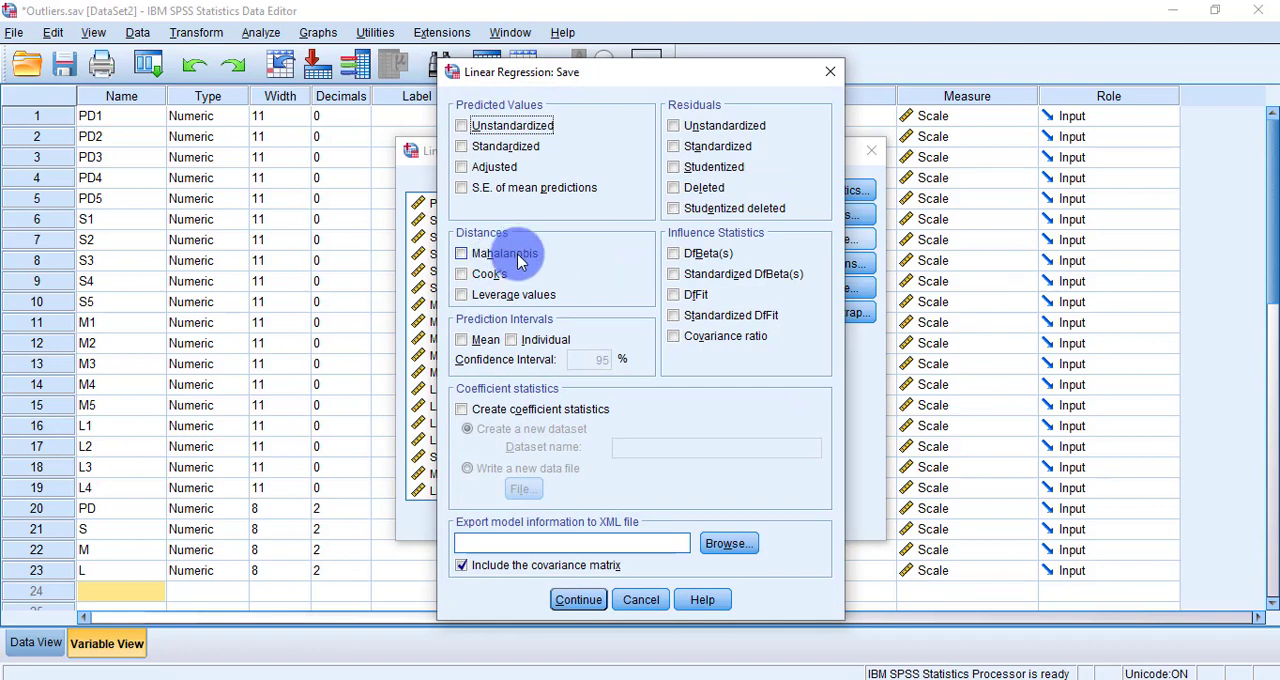
click(517, 253)
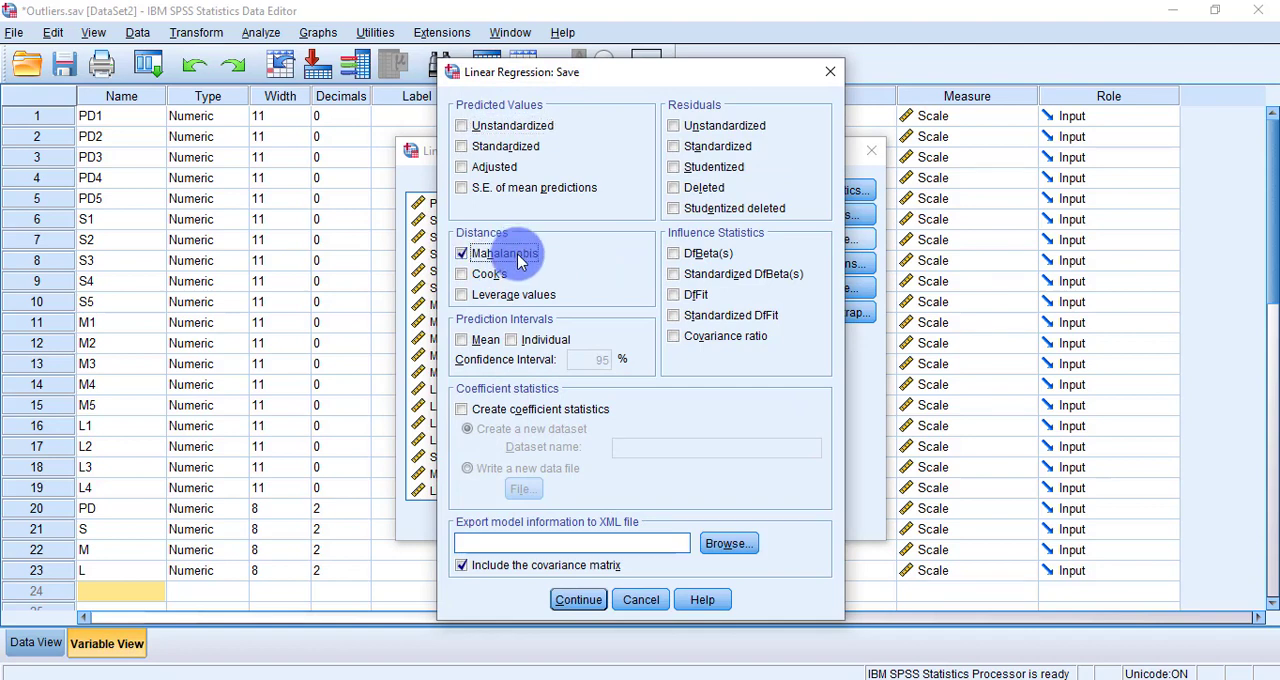
click(584, 595)
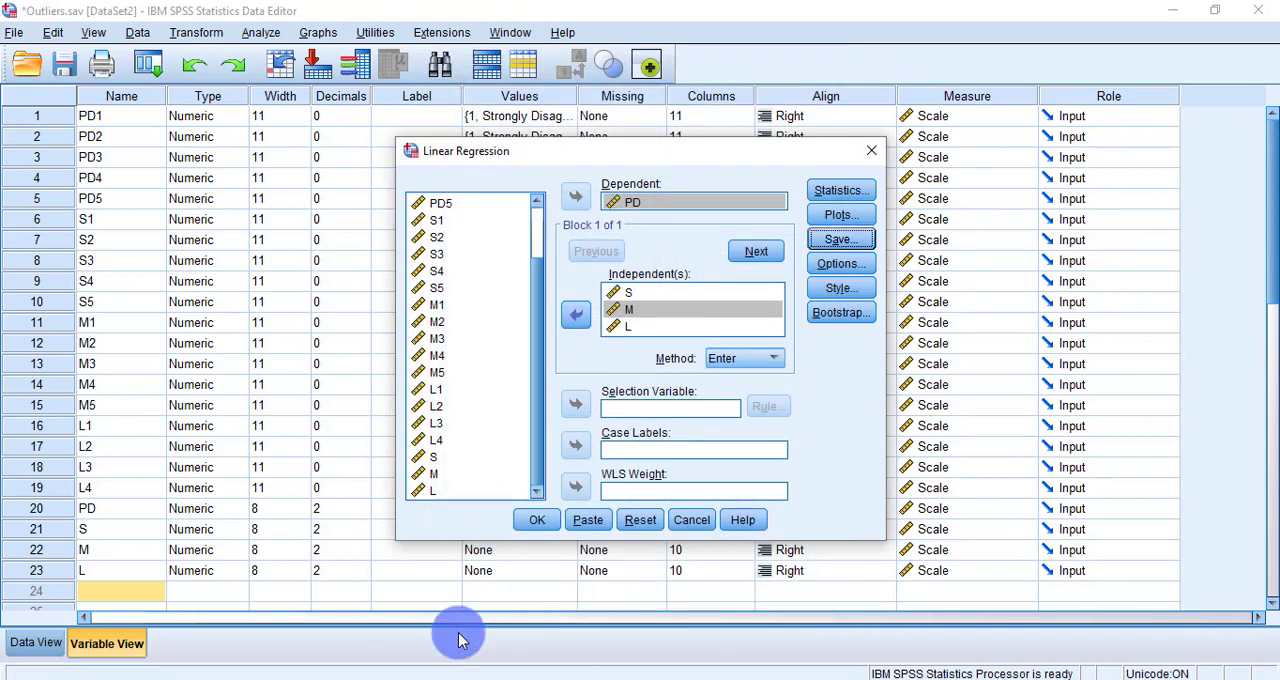
click(535, 519)
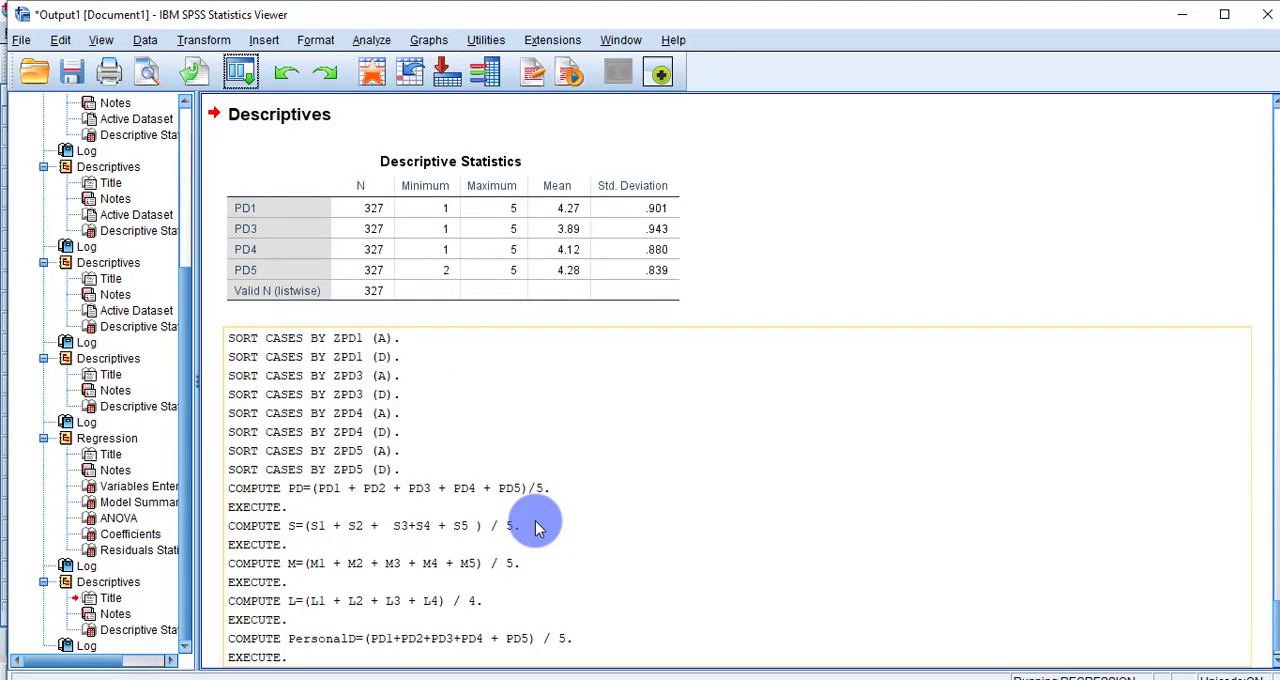
Step: Return to the Data Editor and widen the columns so the full label of variable MAH_1 can be read
click(625, 640)
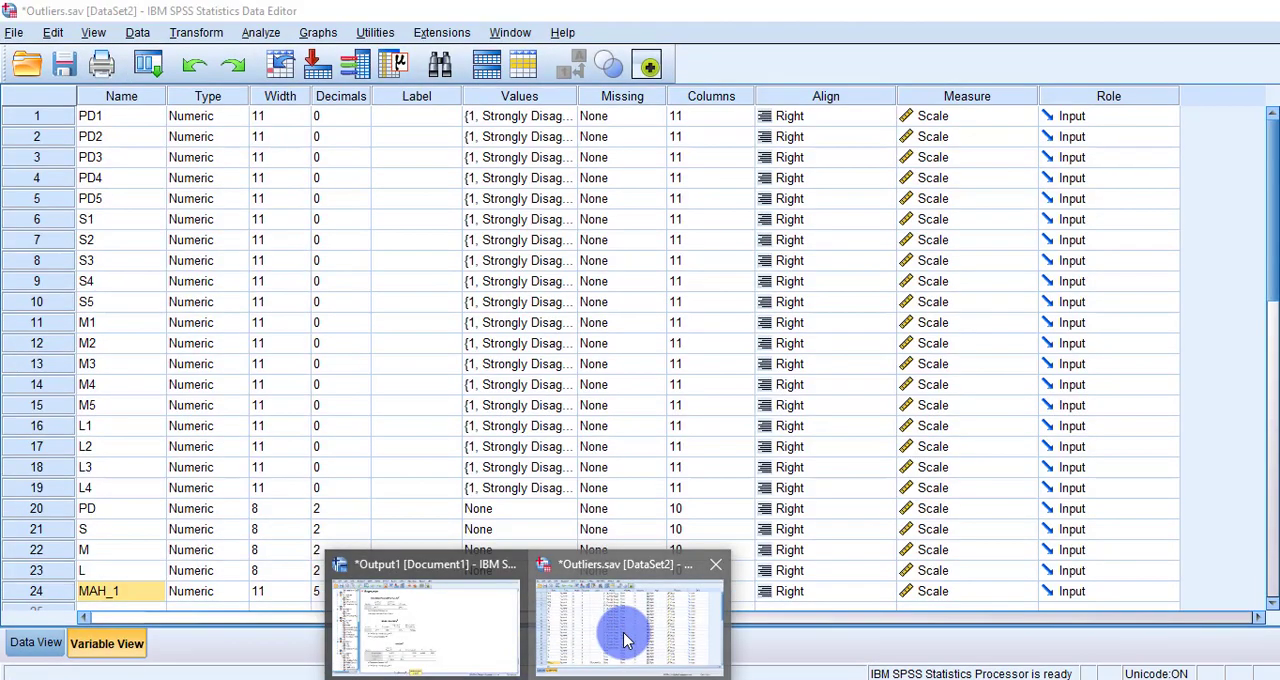
scroll(60, 505, down, 2)
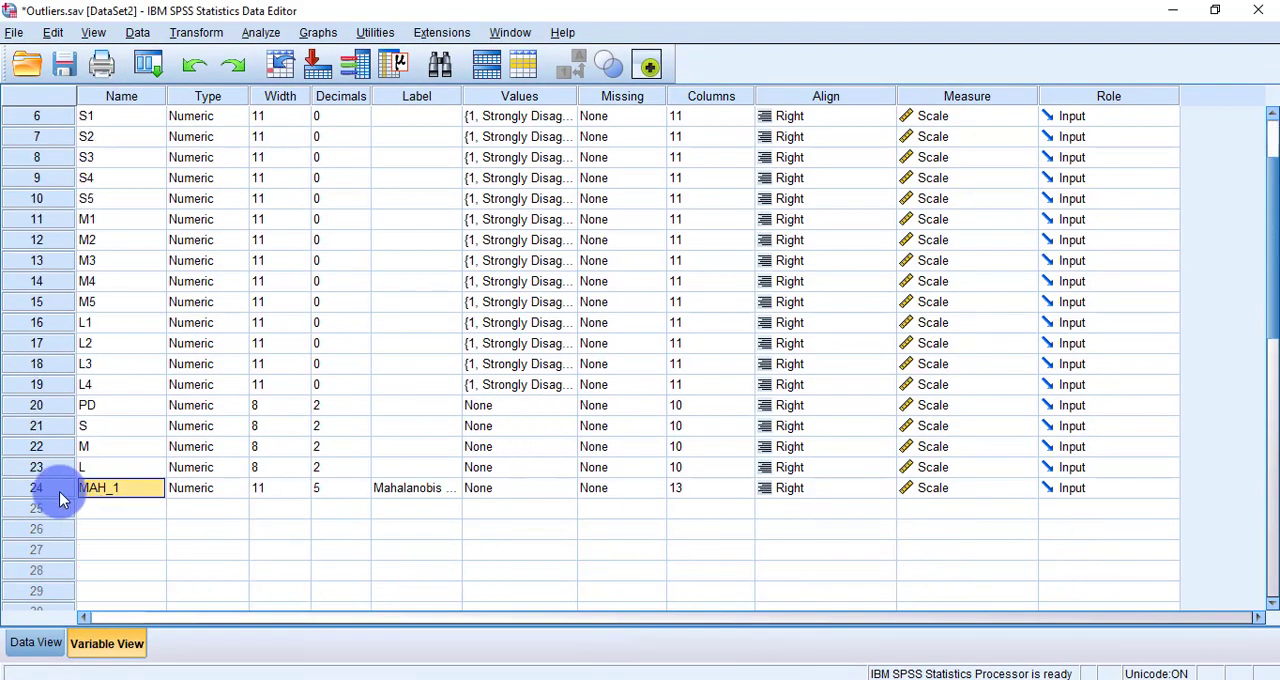
click(58, 492)
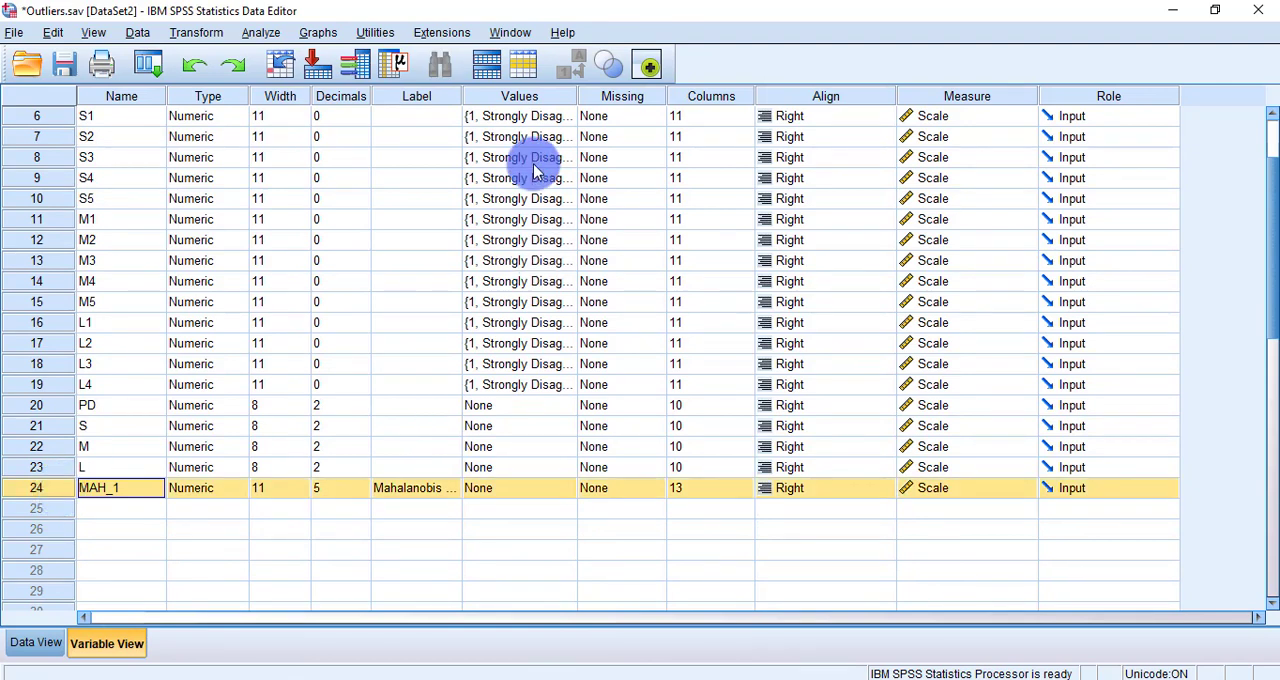
drag(460, 95, 528, 94)
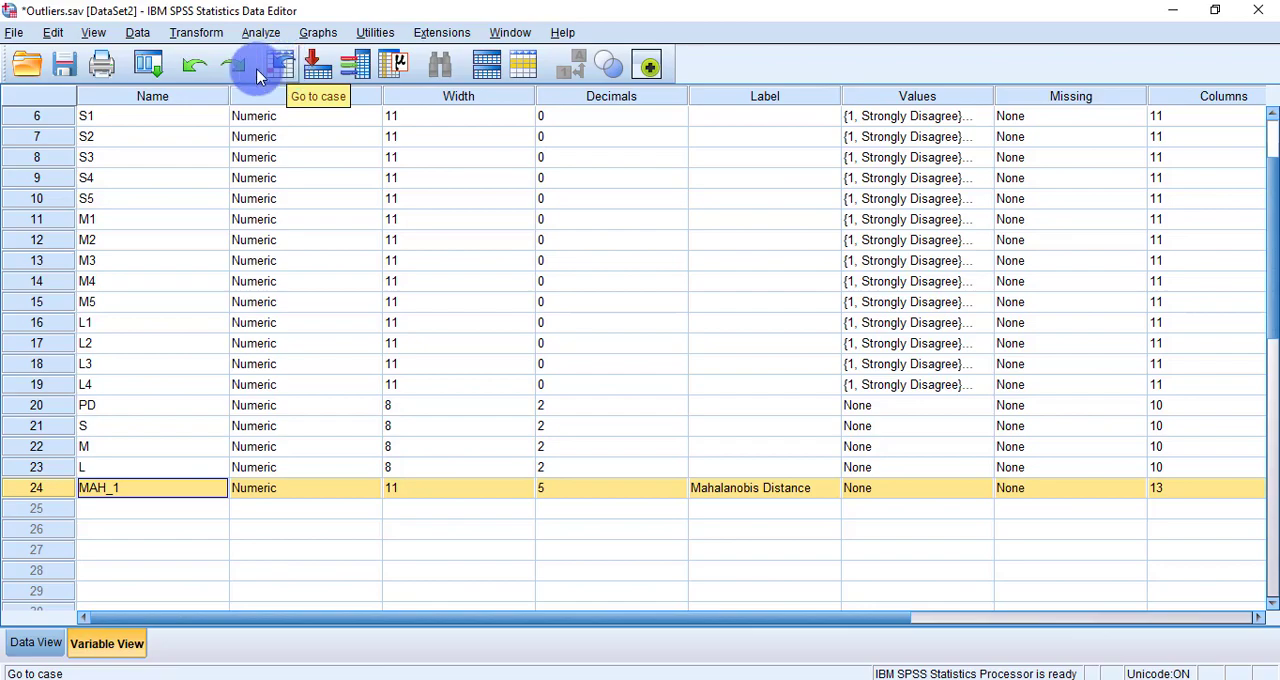
Step: Reset the previous Compute Variable settings and name the new target variable MAH_P
click(205, 33)
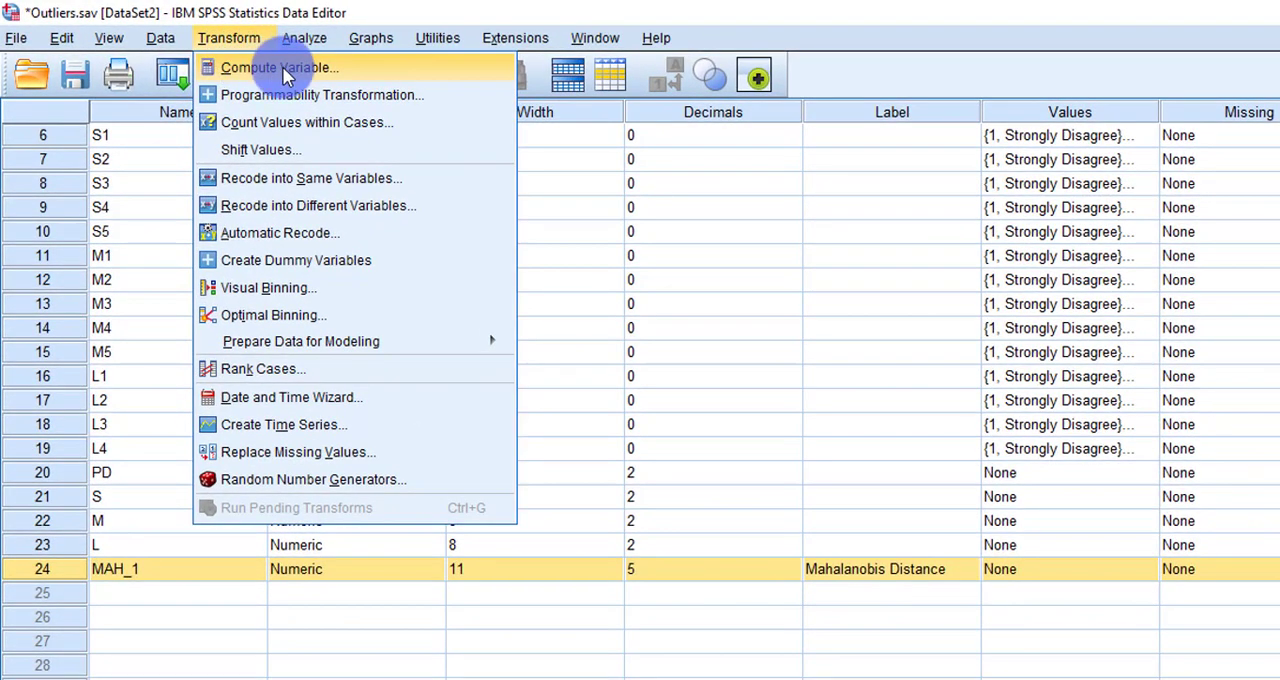
click(335, 68)
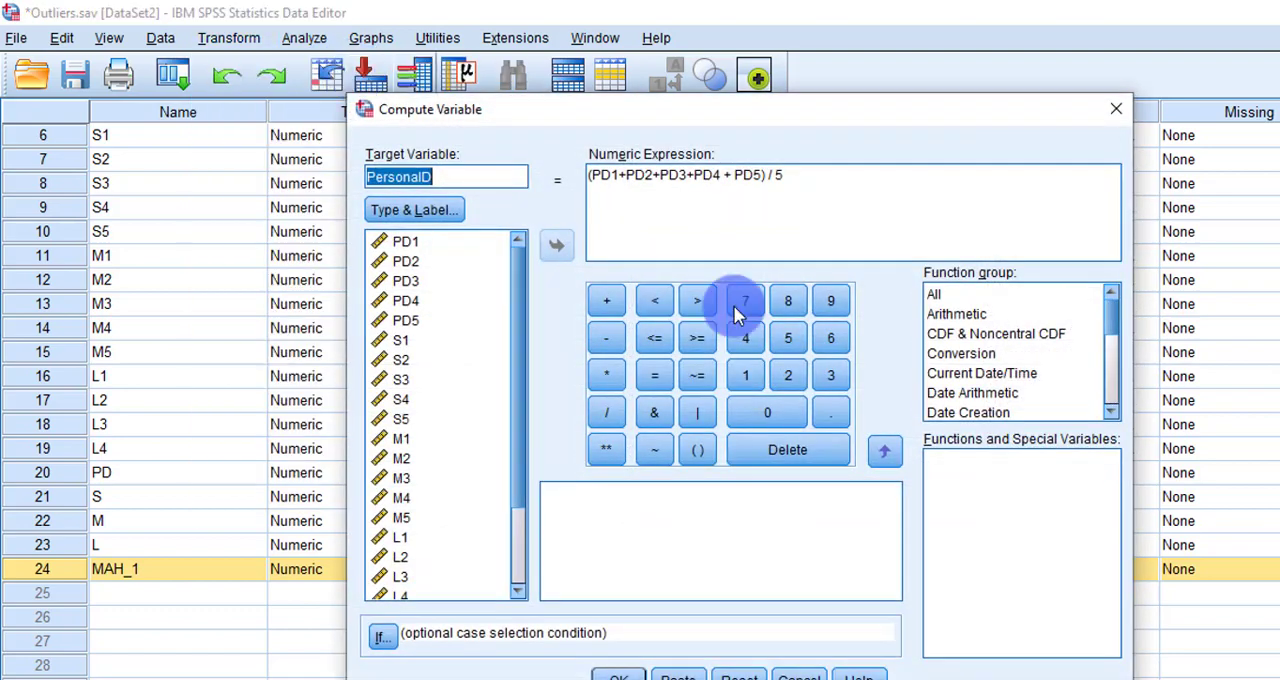
click(742, 674)
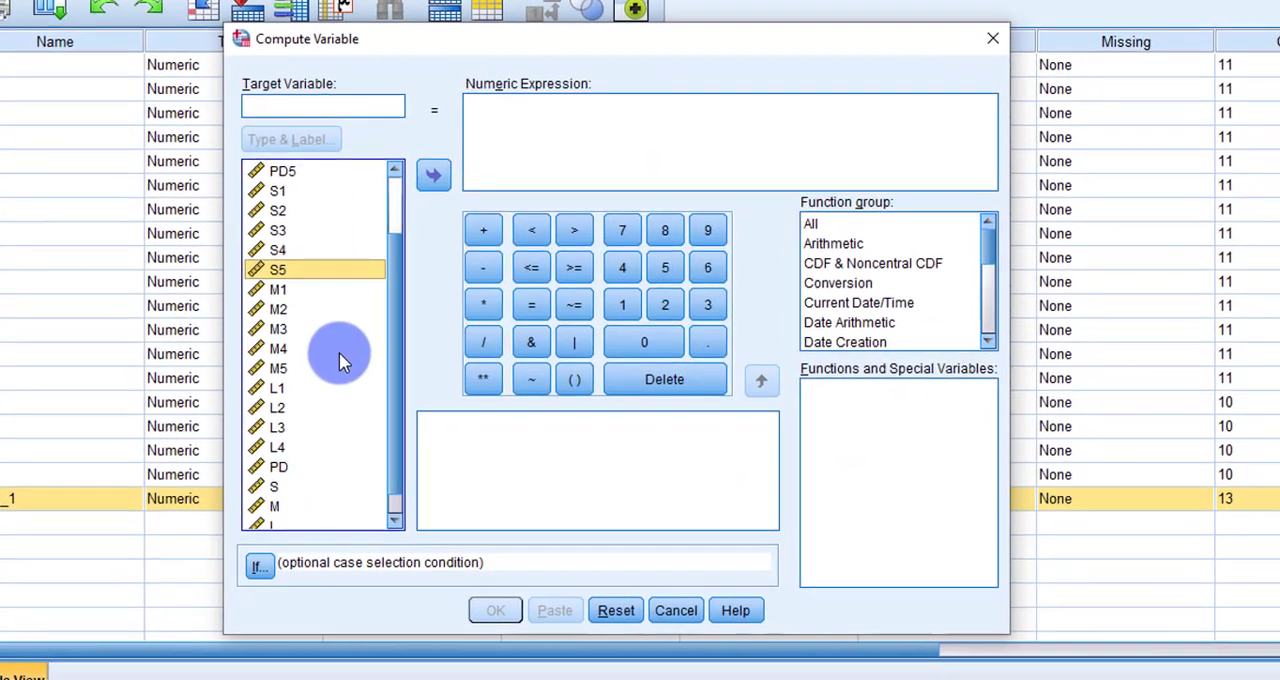
click(462, 423)
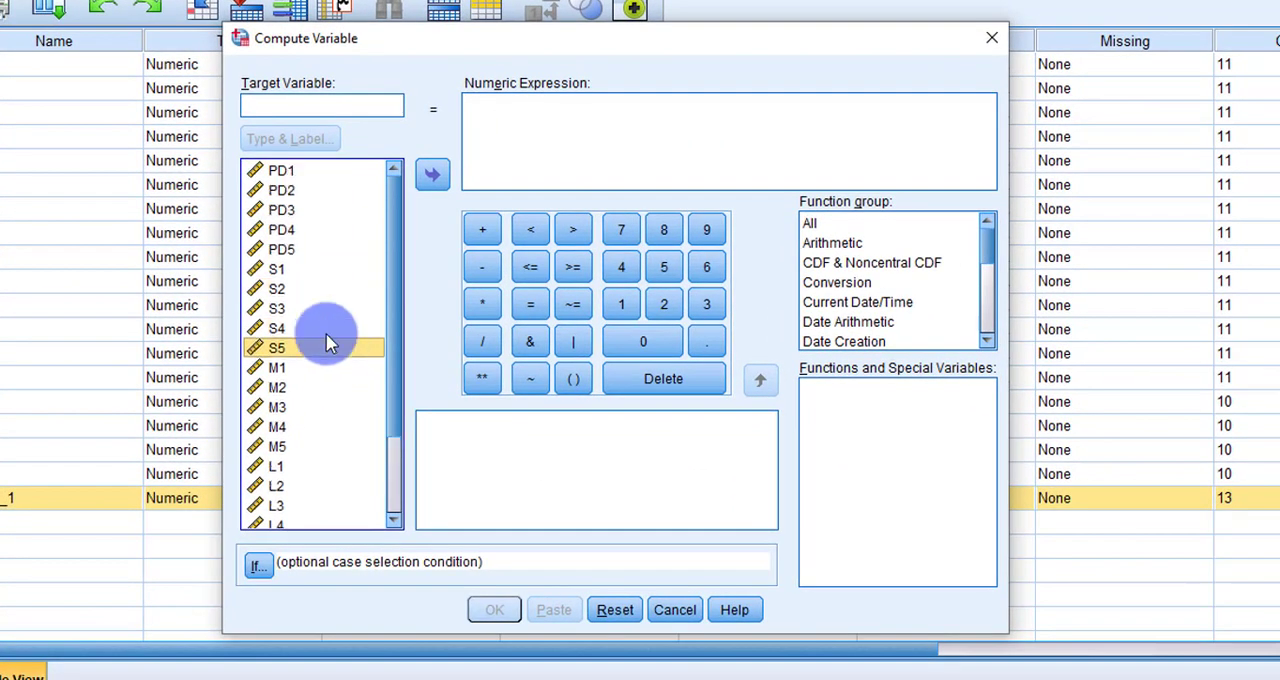
click(350, 113)
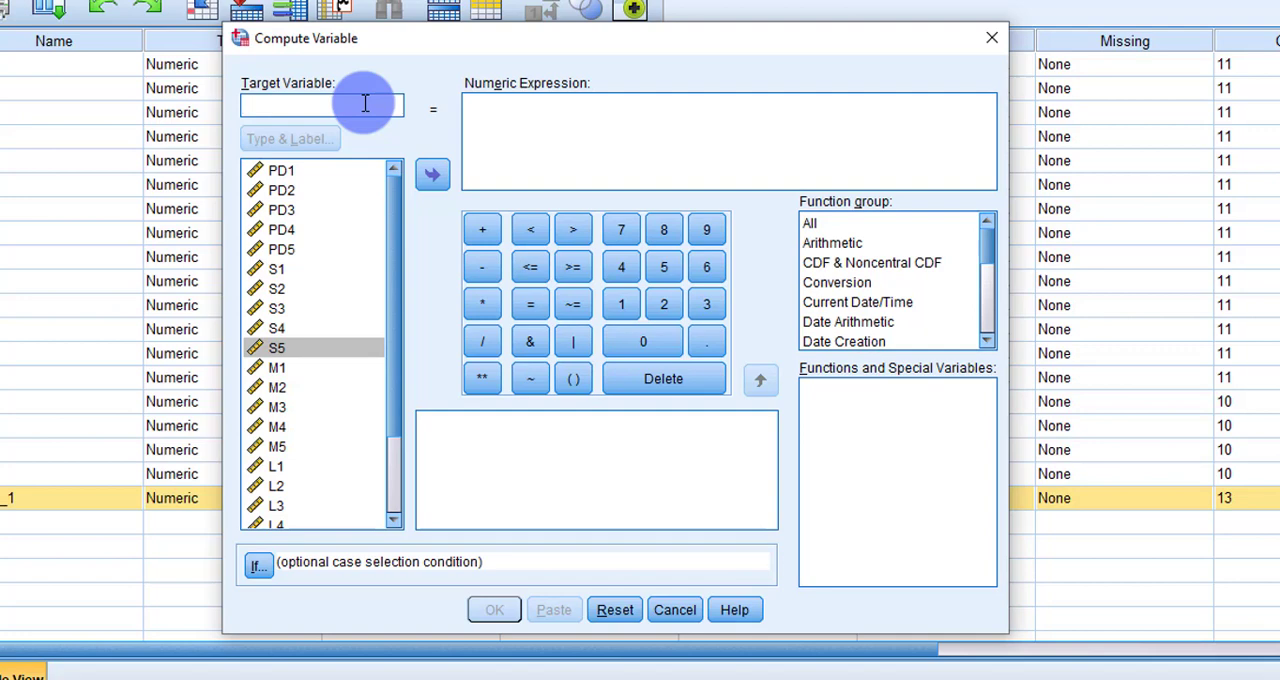
text(M)
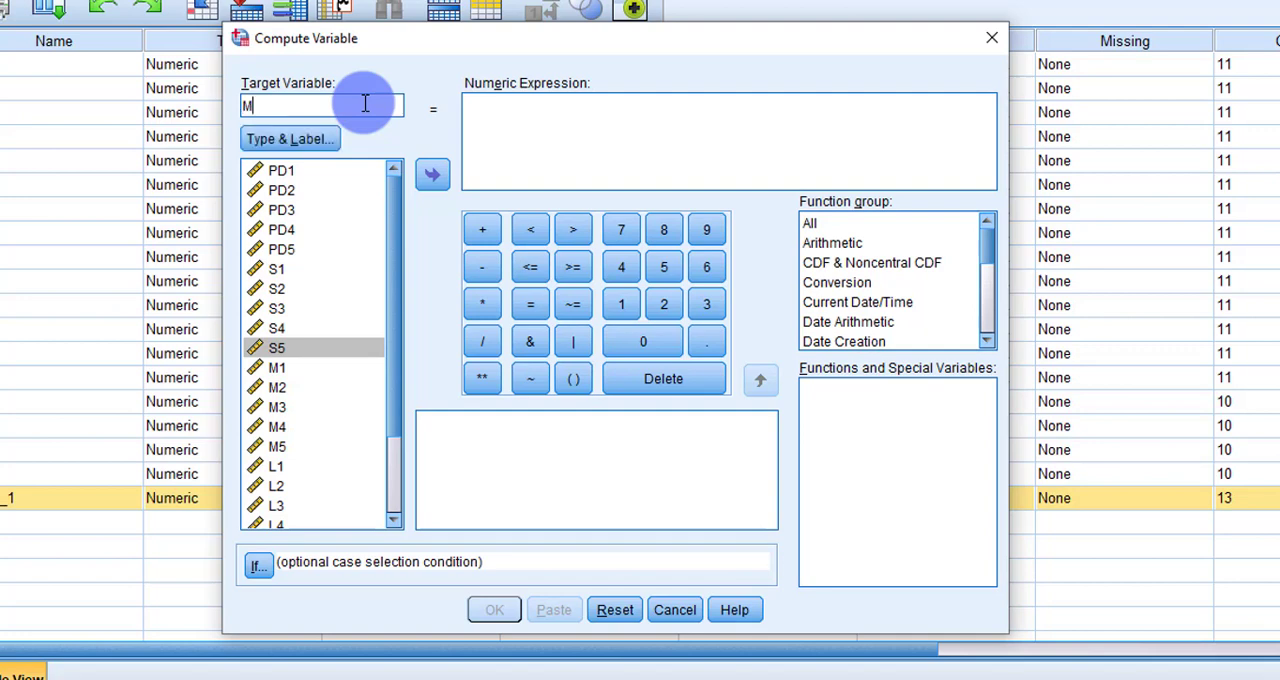
text(AH_P)
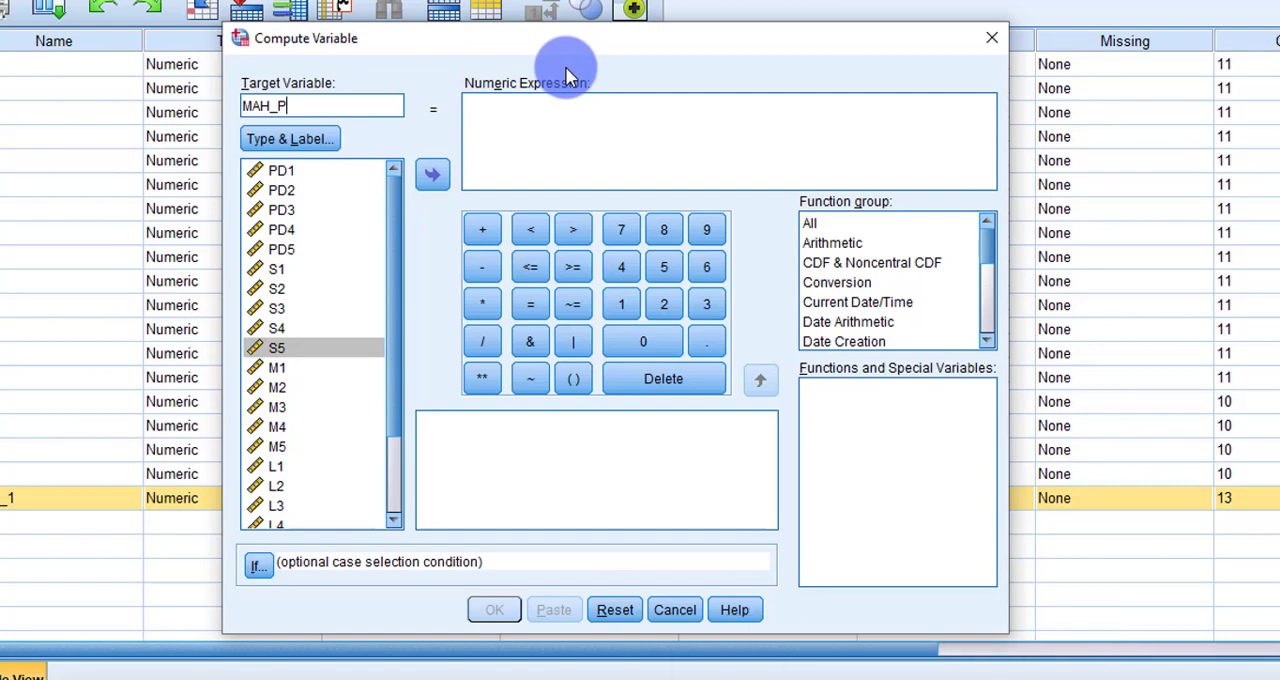
Step: Insert the Cdf.Chisq function from the full function list into the numeric expression for MAH_P
click(540, 141)
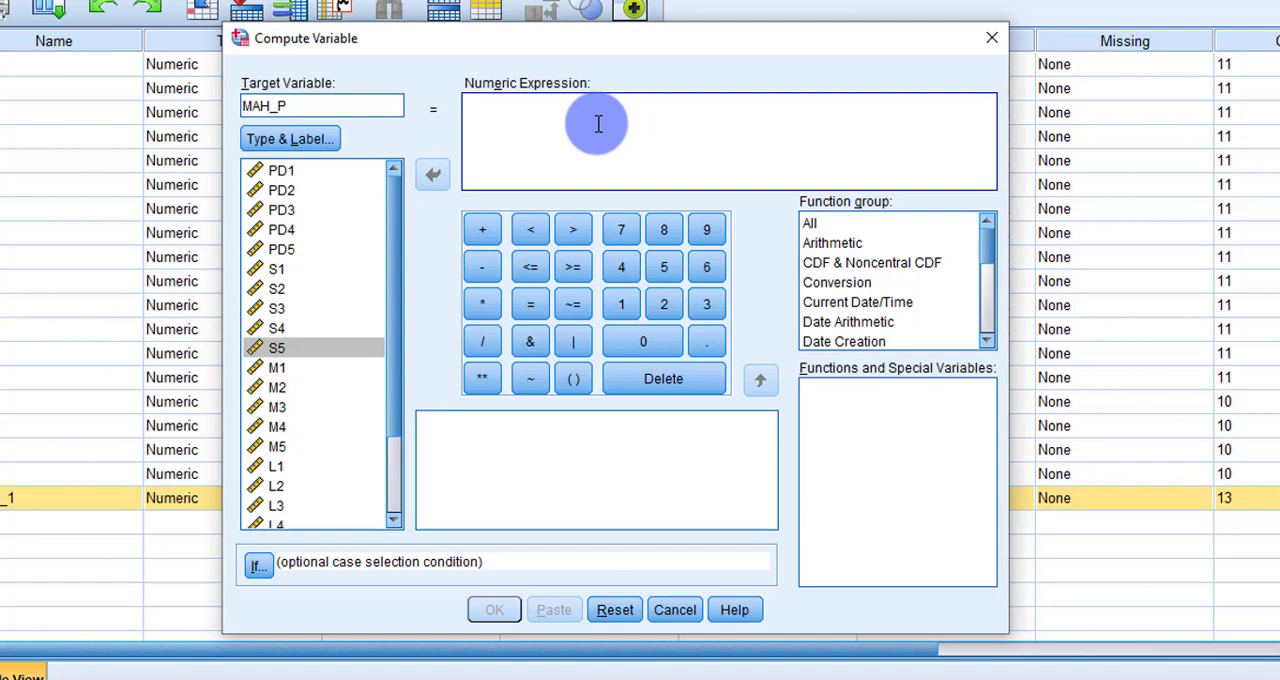
click(863, 225)
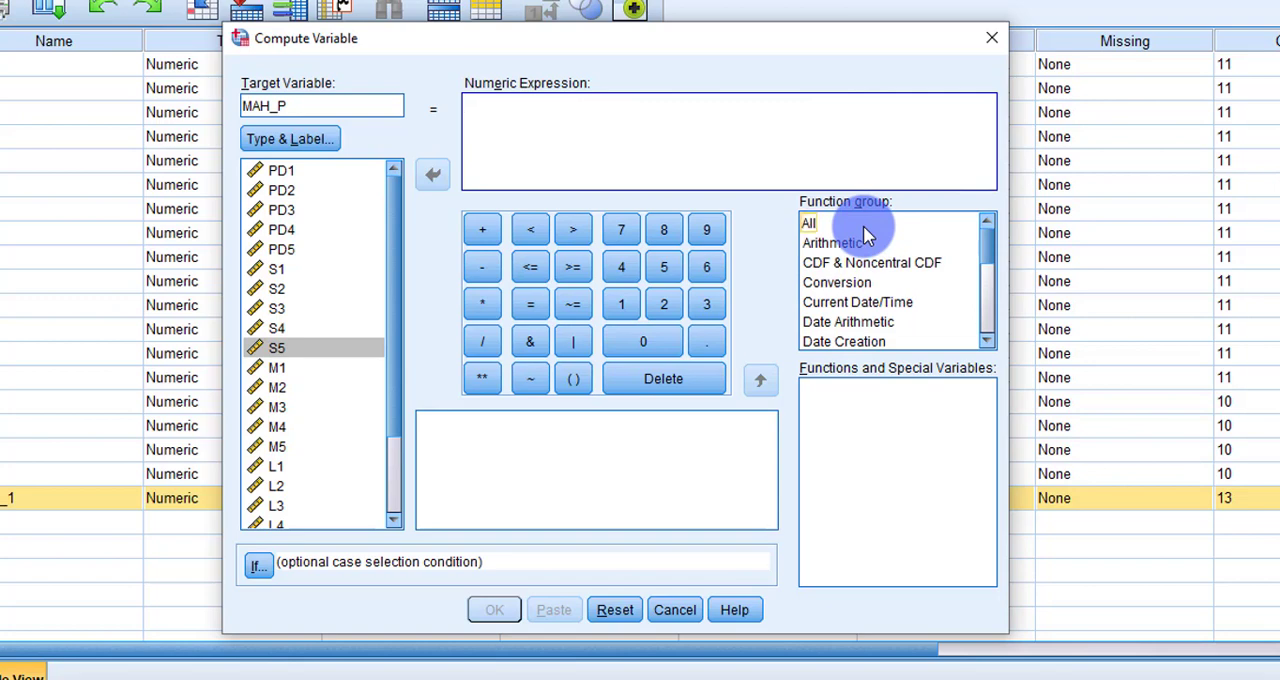
click(931, 454)
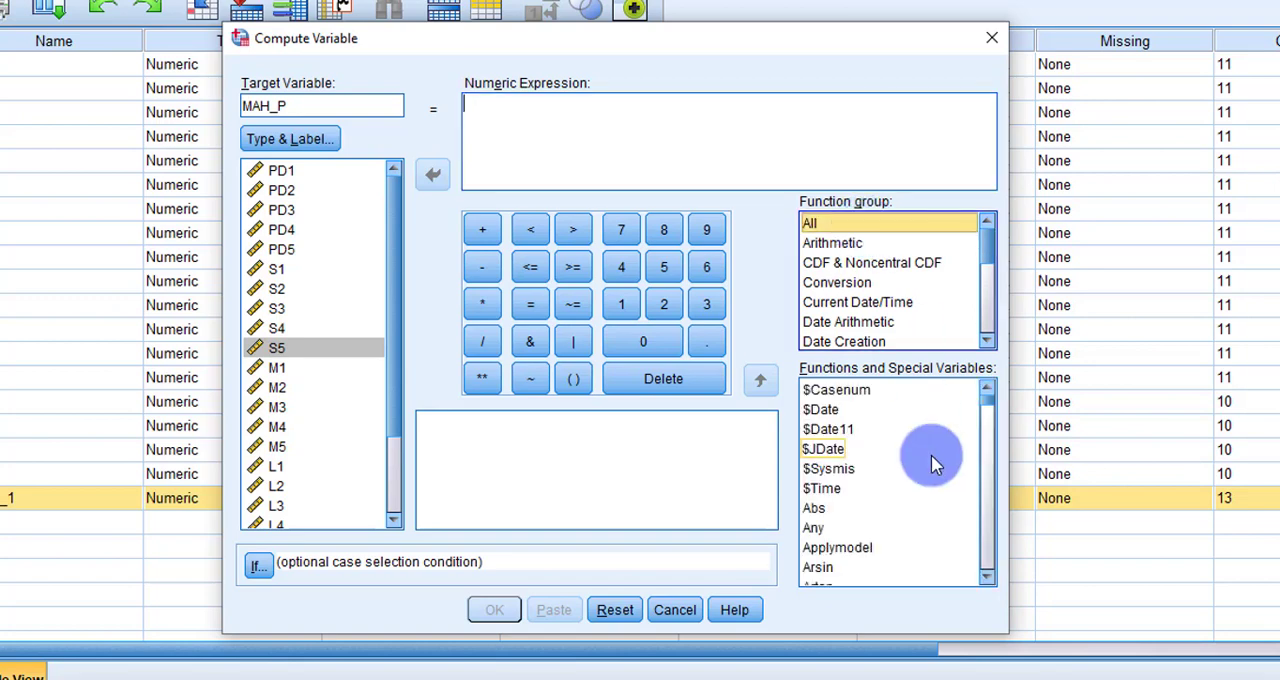
scroll(931, 454, down, 1)
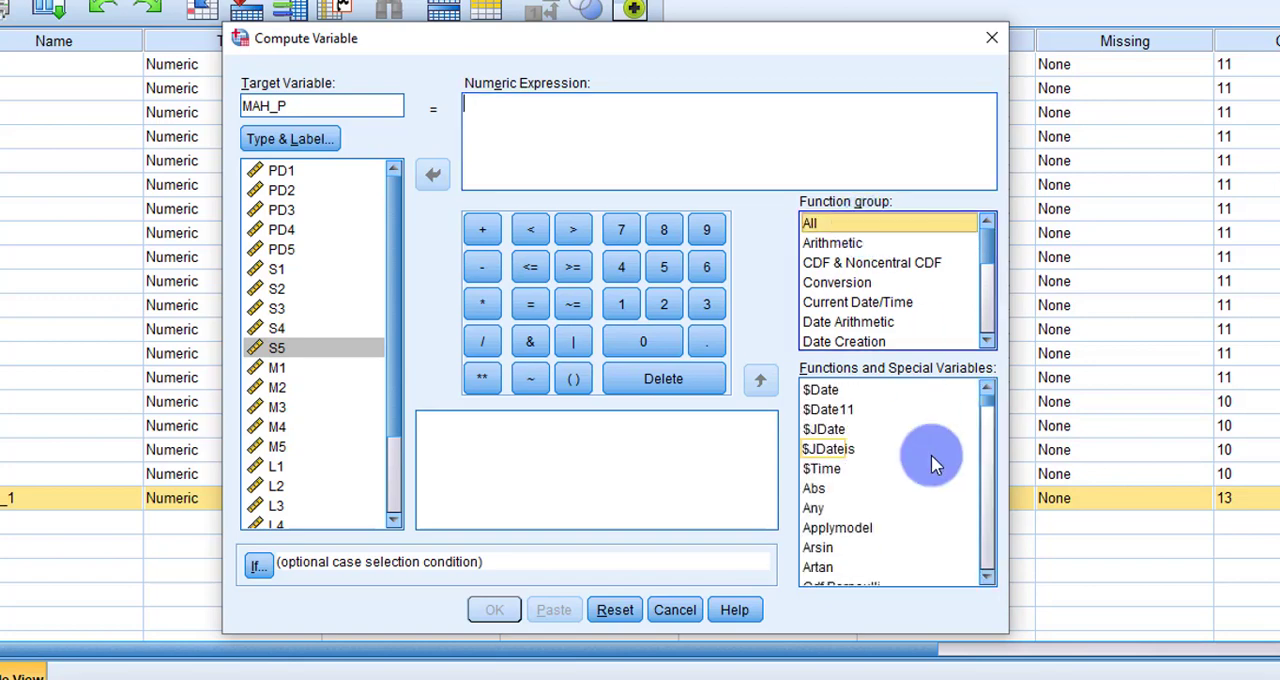
scroll(931, 454, up, 1)
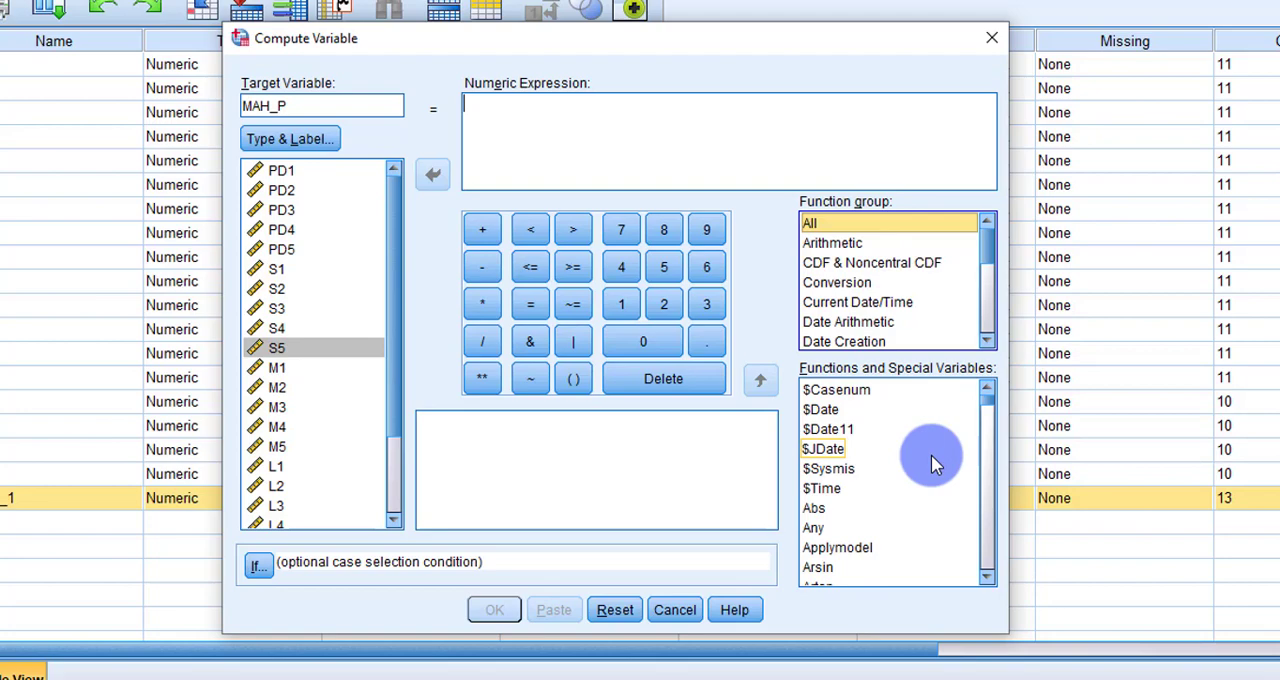
scroll(931, 454, down, 4)
scroll(931, 454, down, 3)
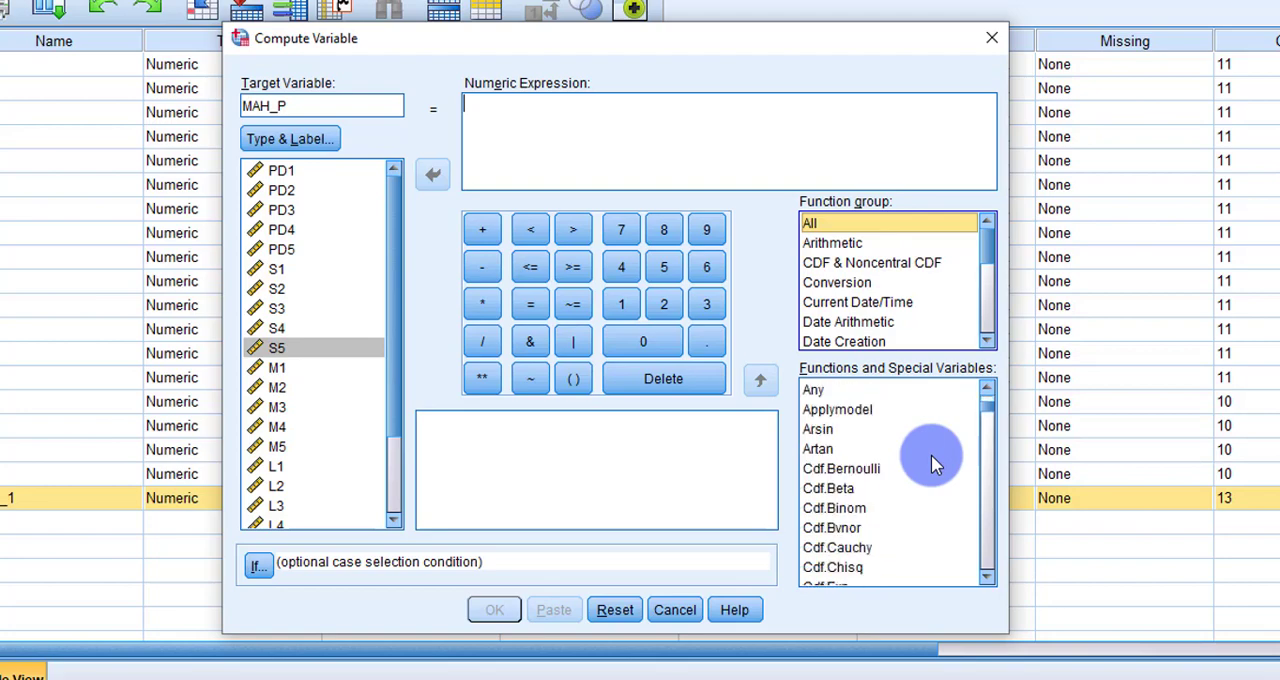
scroll(931, 454, down, 1)
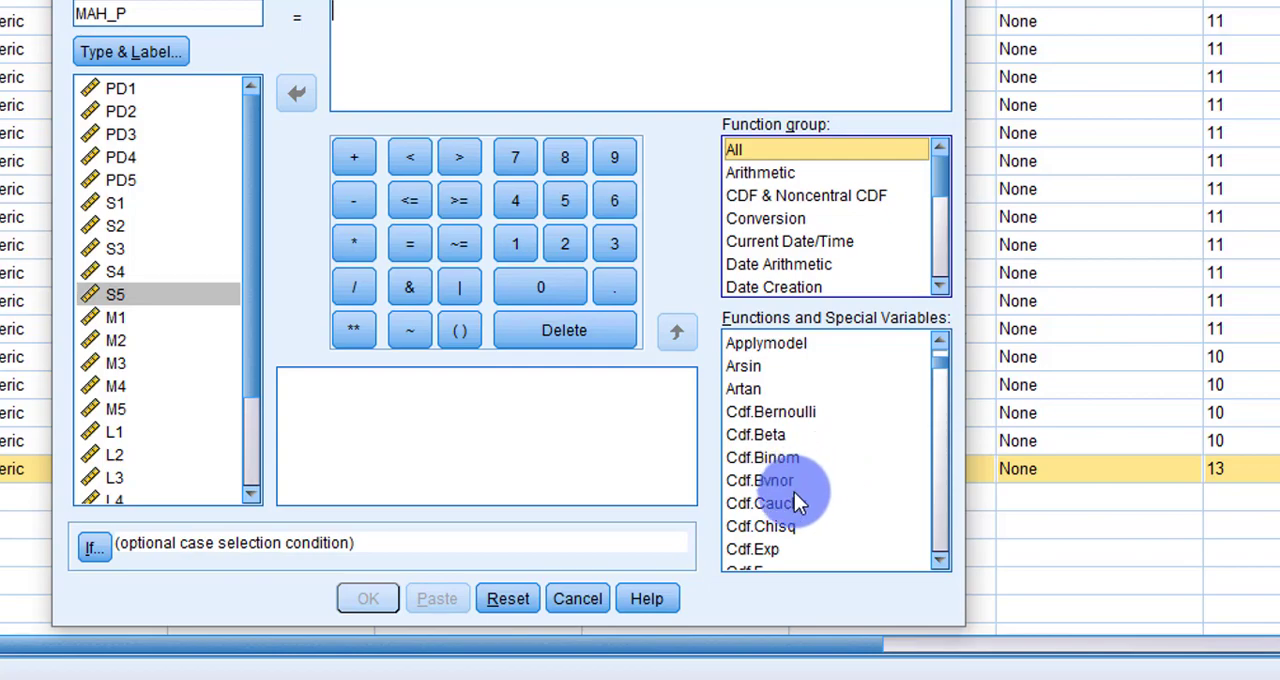
click(781, 525)
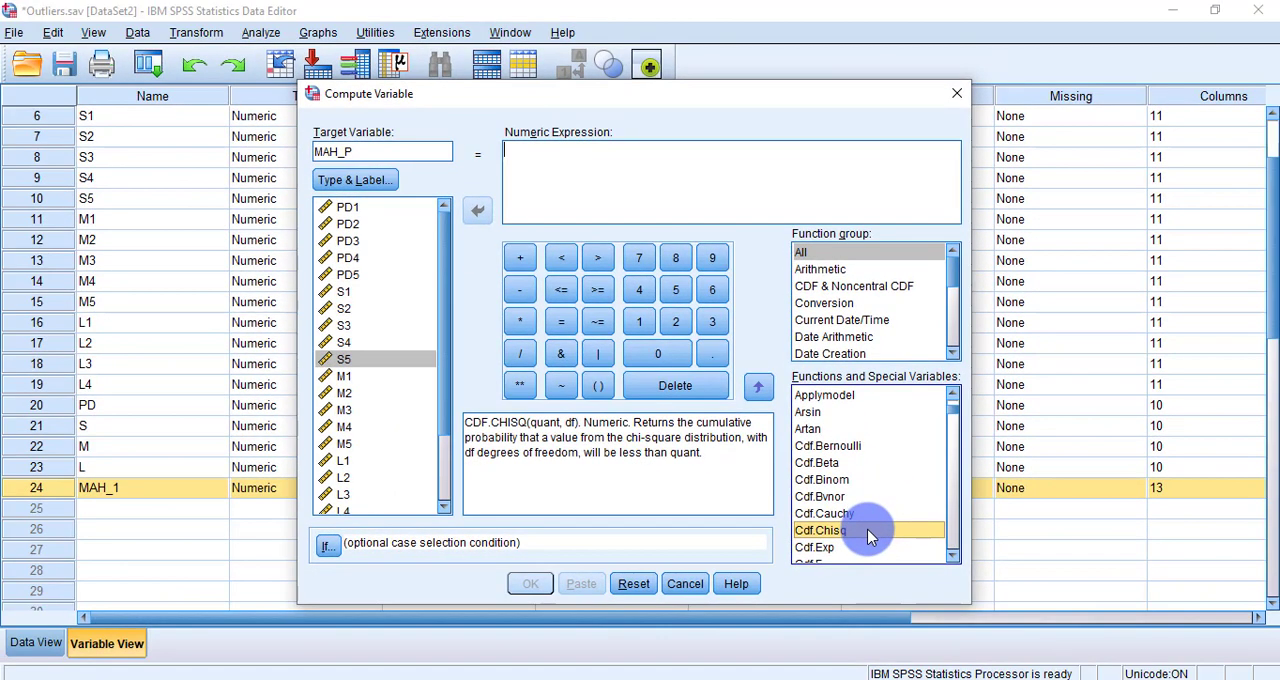
double_click(868, 532)
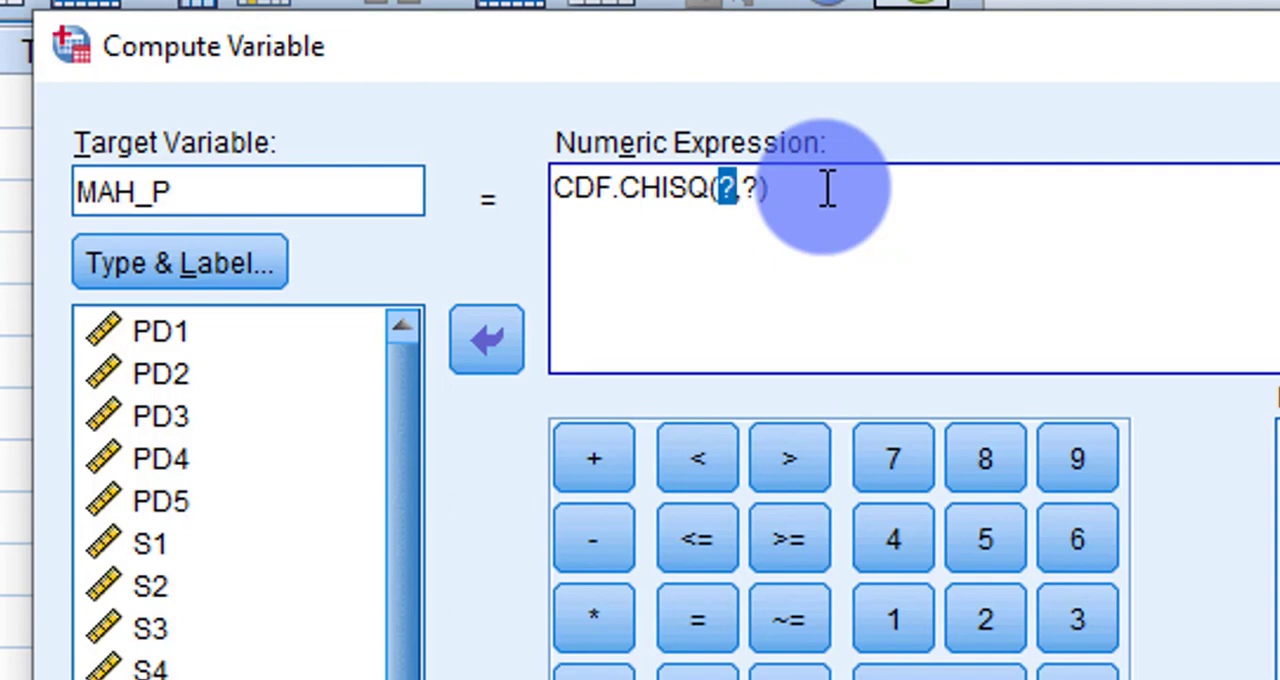
Step: Put "1-" in front of CDF.CHISQ so that the expression subtracts the cumulative probability from 1
click(570, 204)
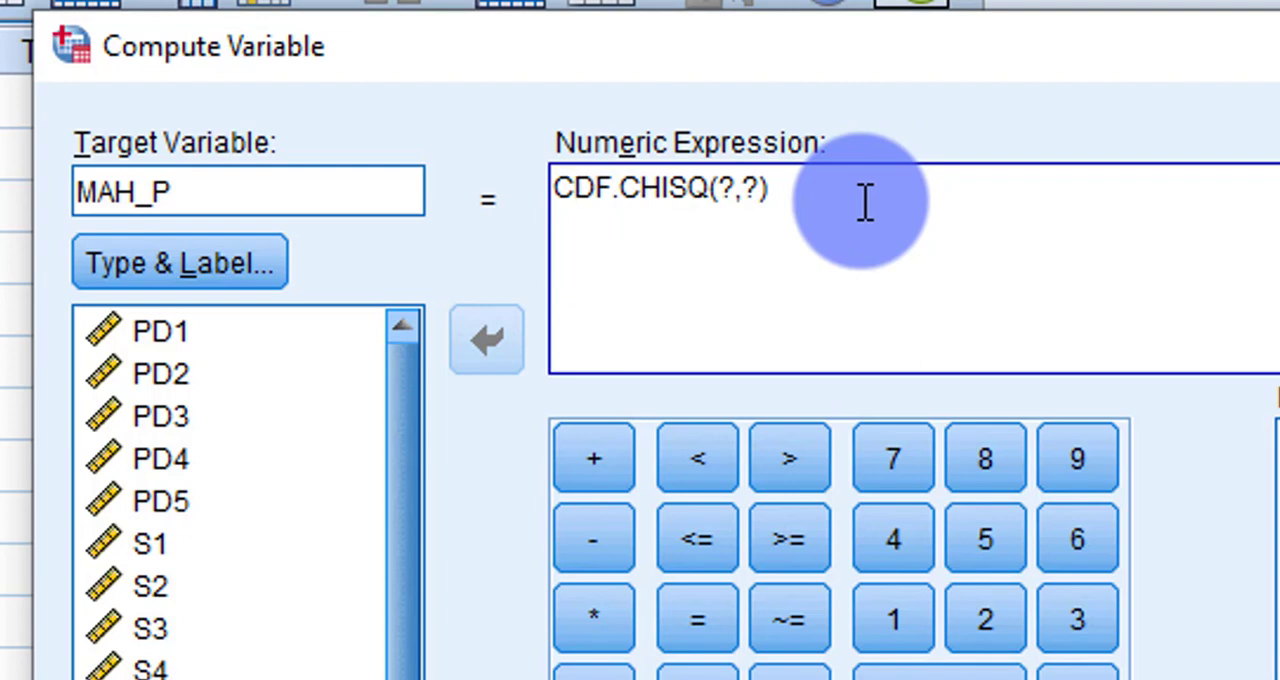
key(Left)
text(1)
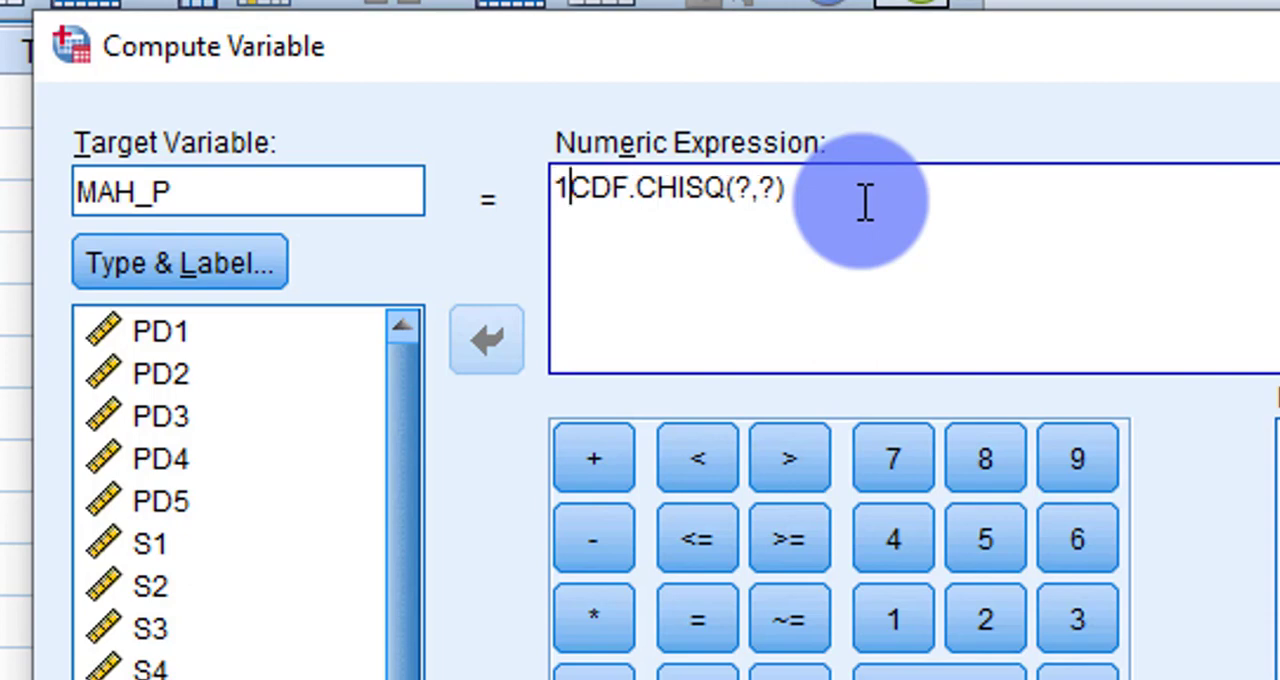
text(-)
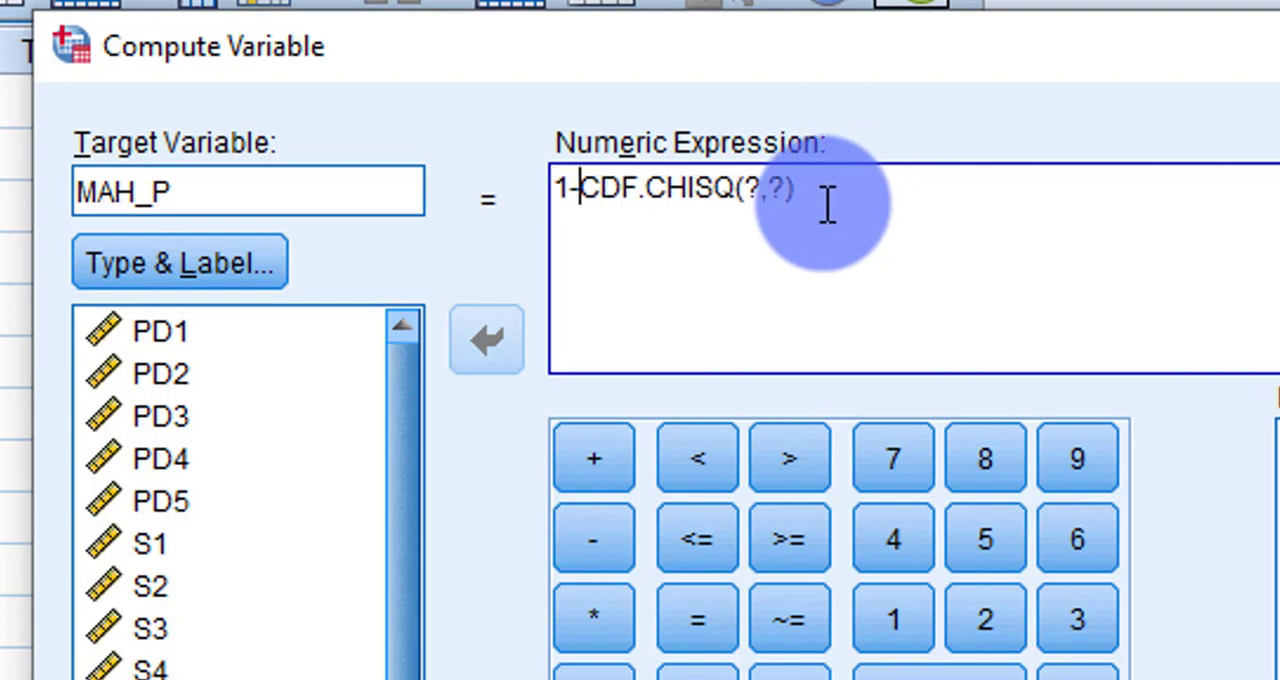
Step: Replace the first placeholder of CDF.CHISQ with the Mahalanobis Distance variable MAH_1
click(750, 193)
drag(758, 193, 789, 189)
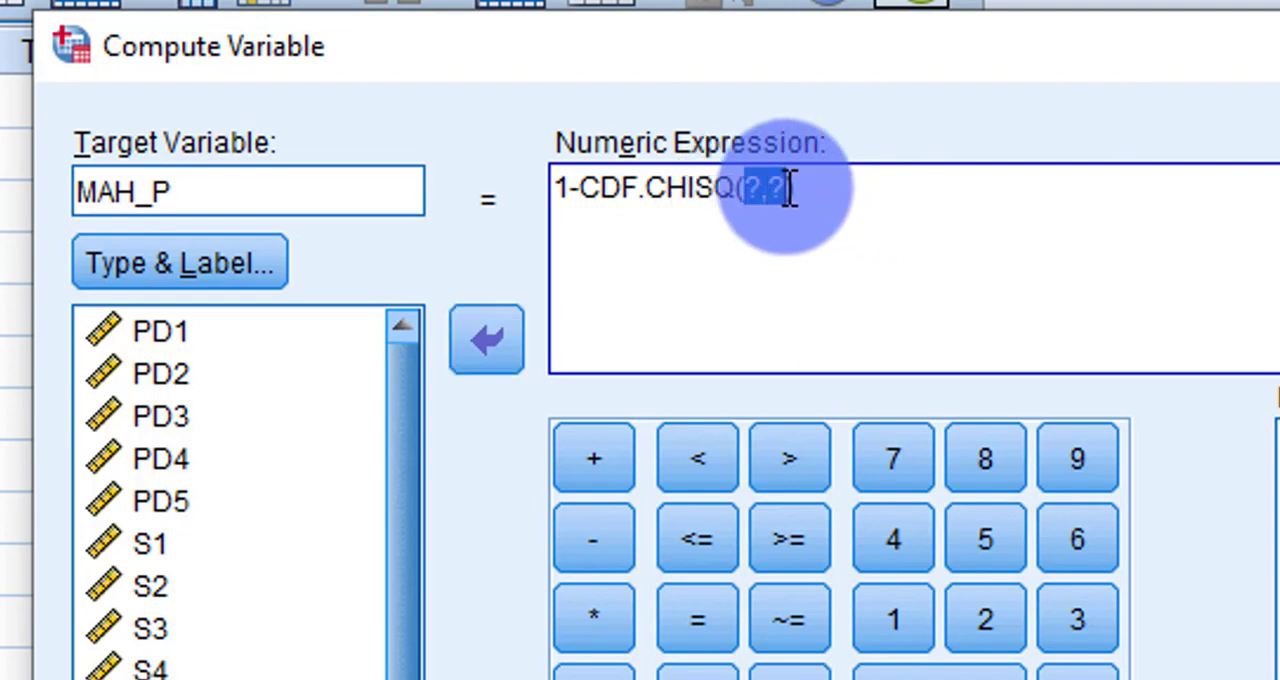
click(810, 190)
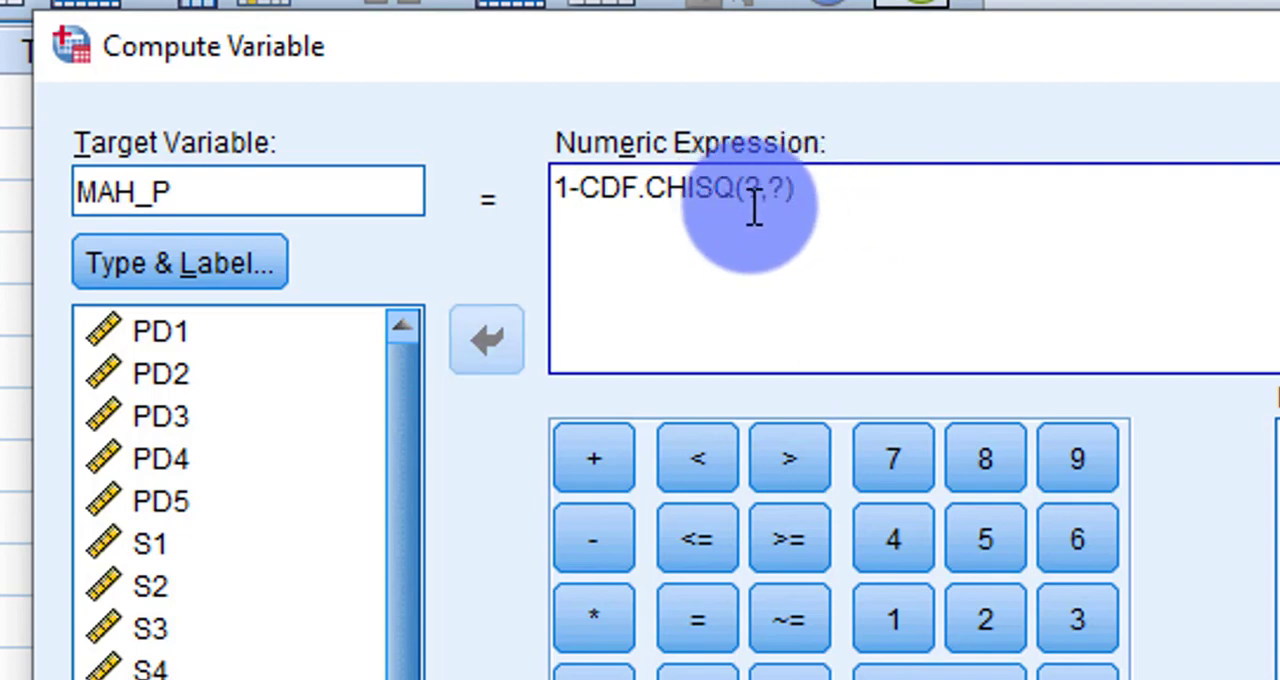
click(763, 200)
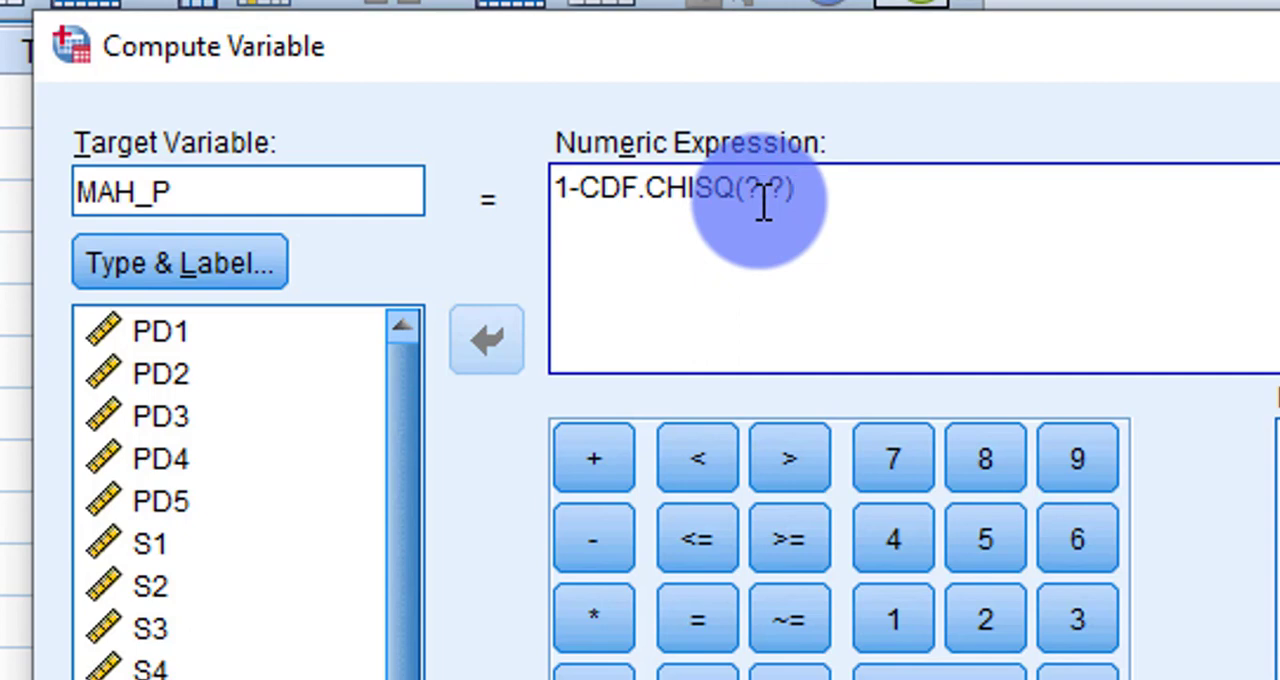
key(BackSpace)
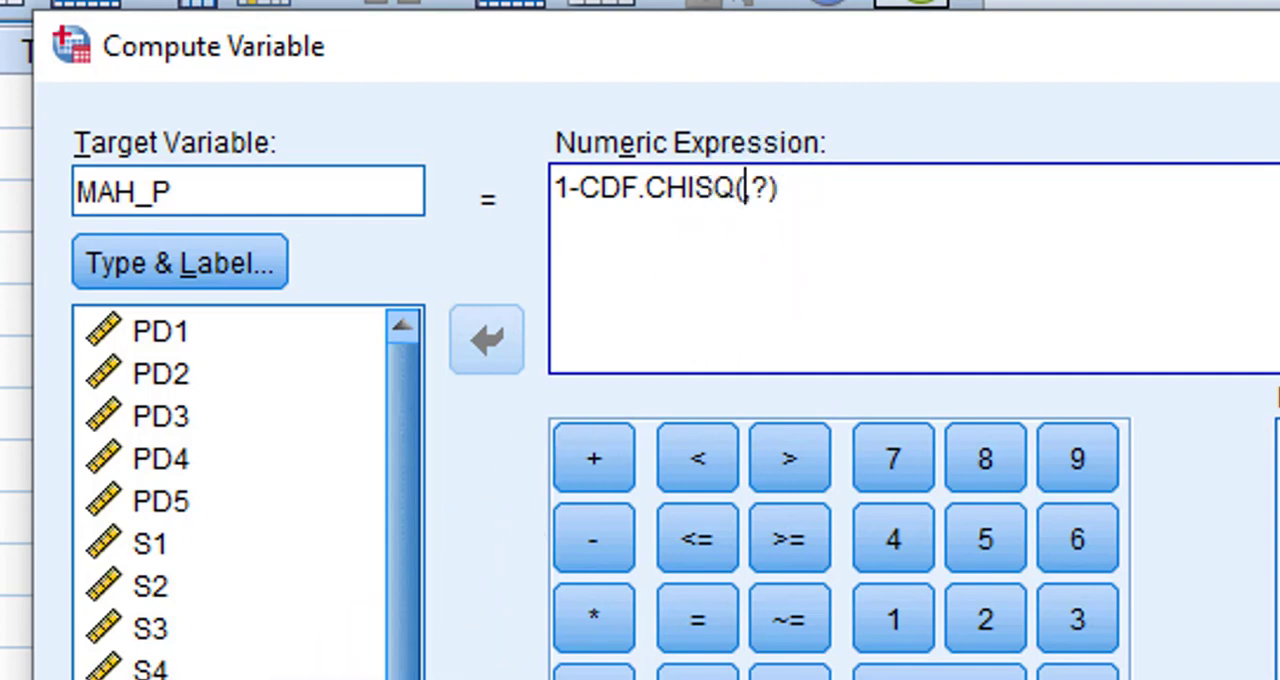
scroll(313, 672, down, 1)
scroll(230, 490, down, 4)
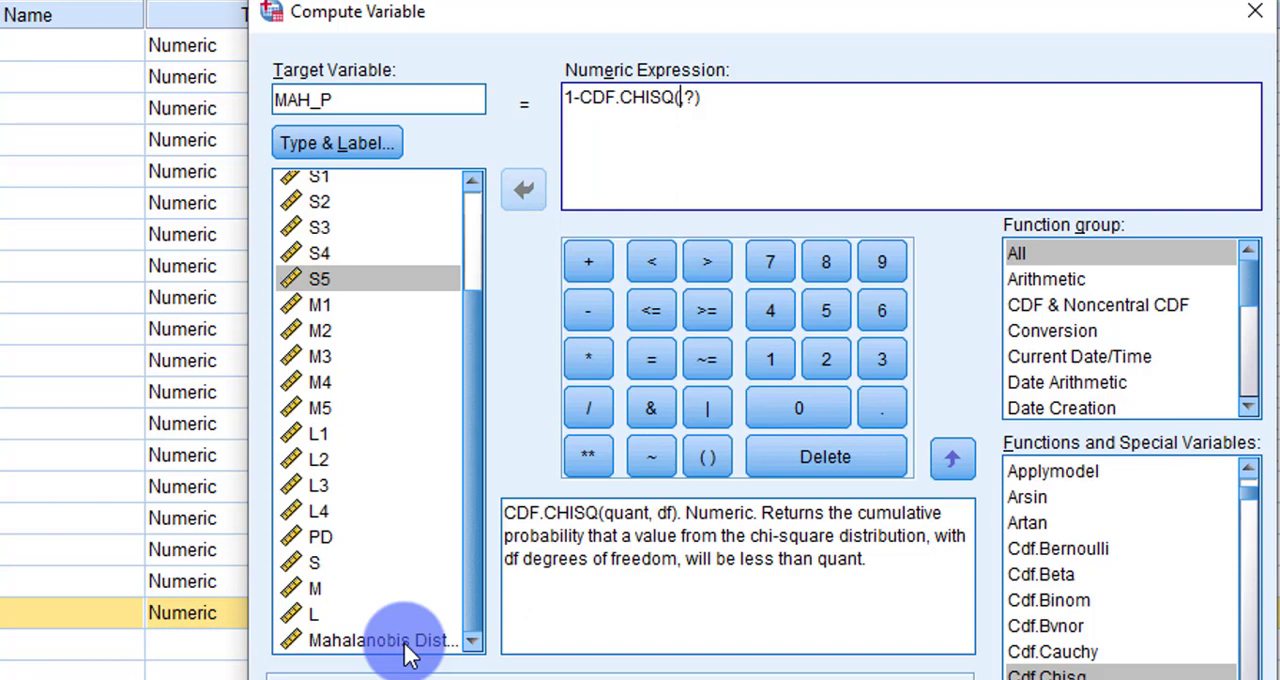
double_click(407, 641)
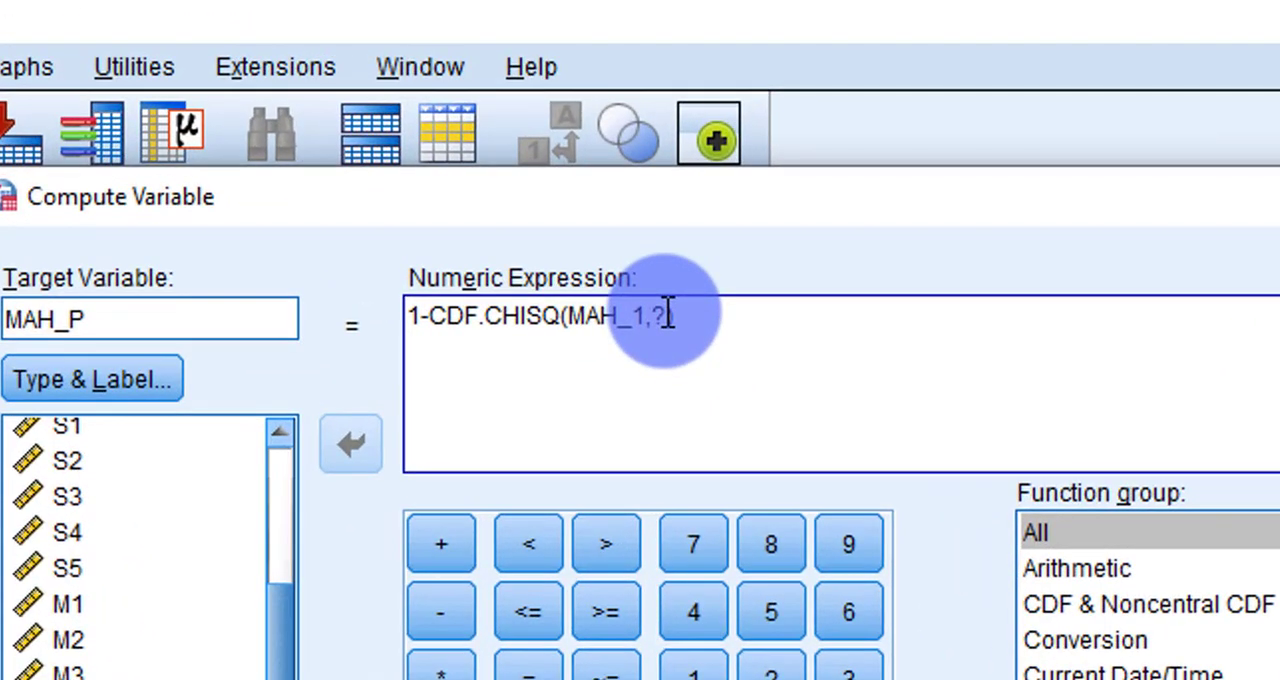
Step: Set the degrees of freedom in CDF.CHISQ to 3 and compute the variable
key(BackSpace)
text(3)
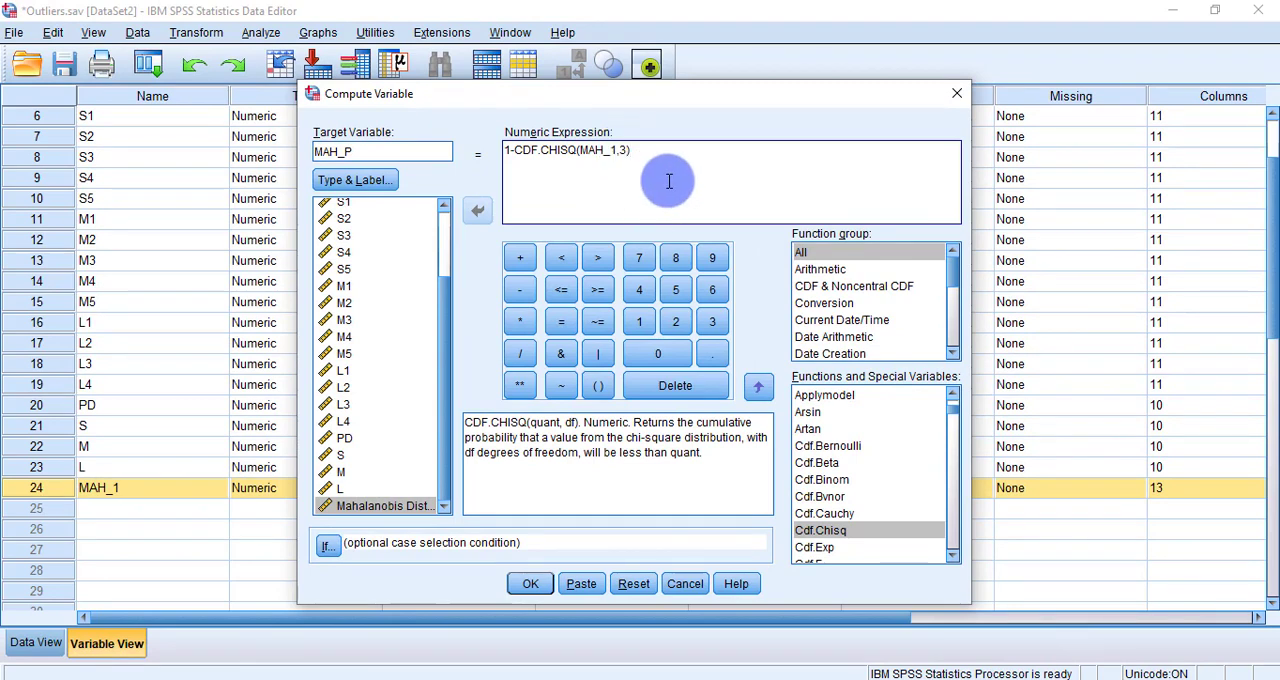
click(530, 583)
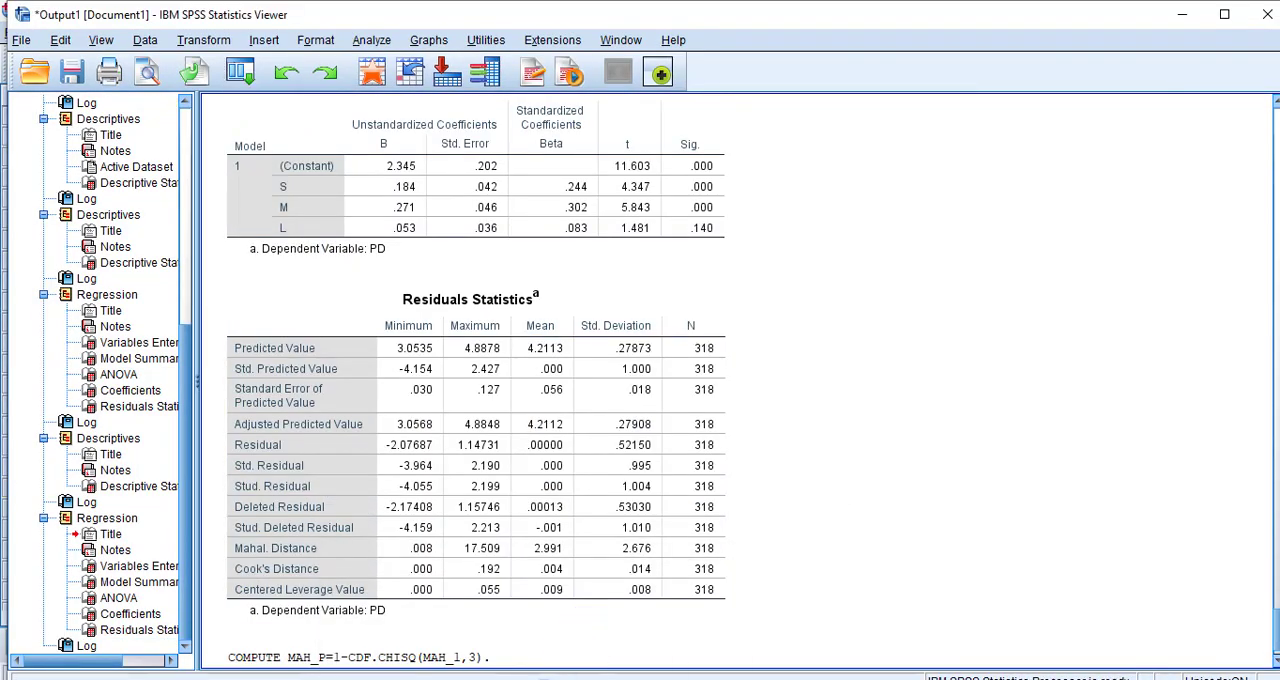
Step: Return to the Data Editor and examine the MAH_P values across all cases
click(588, 638)
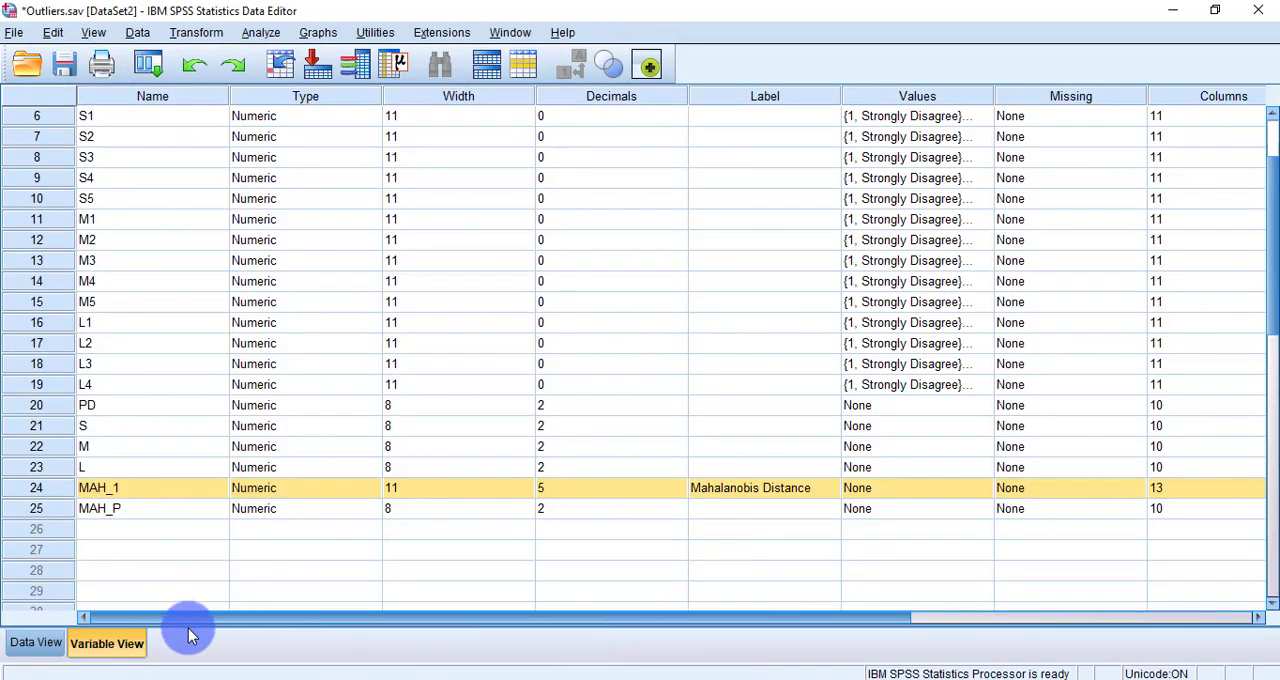
click(42, 512)
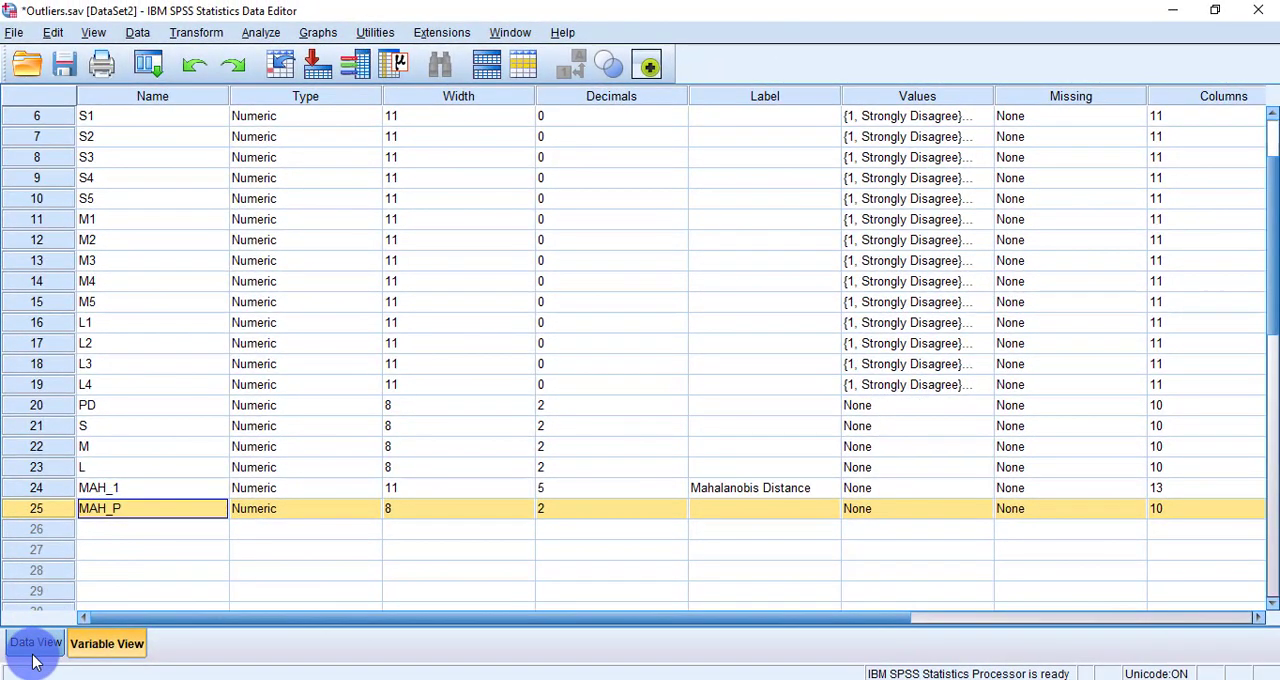
click(37, 643)
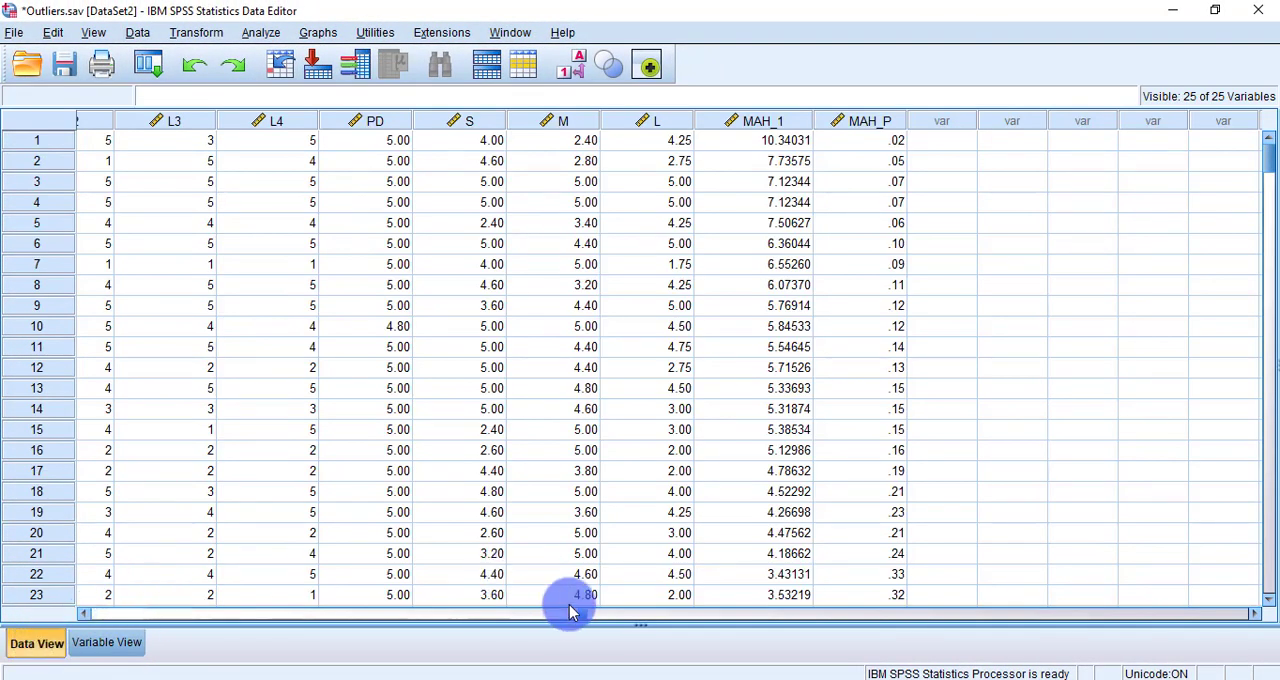
click(885, 123)
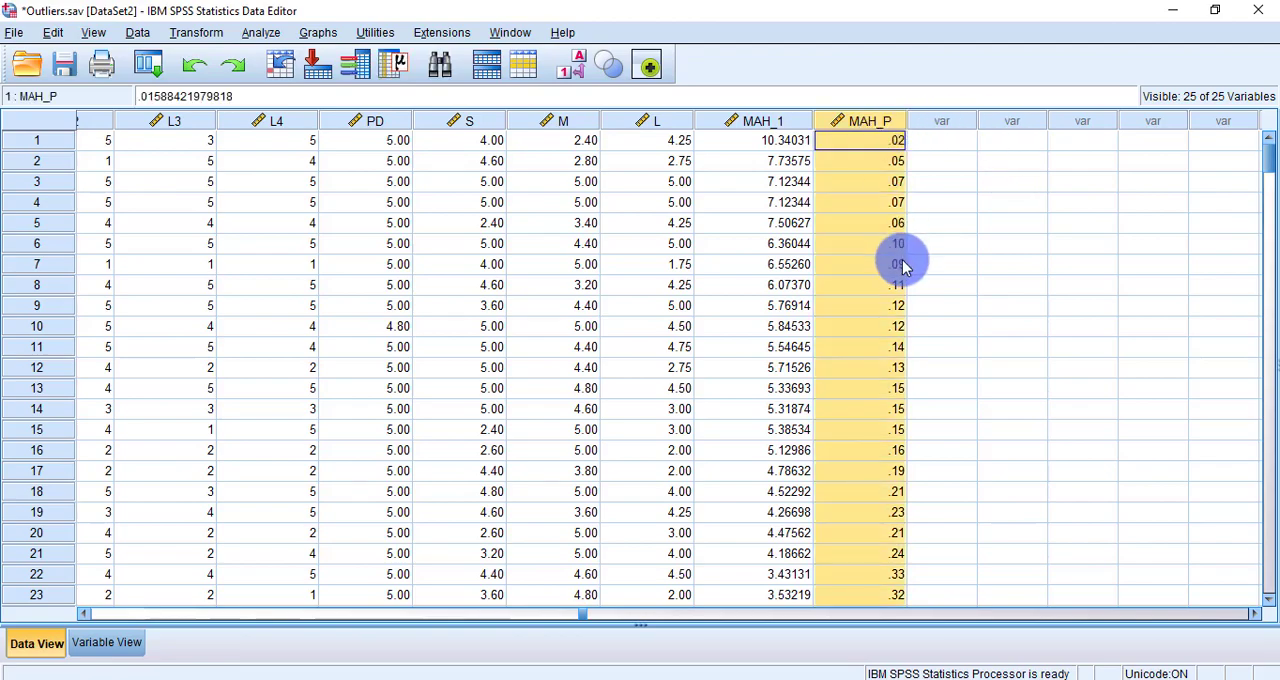
scroll(906, 240, down, 20)
scroll(906, 236, down, 20)
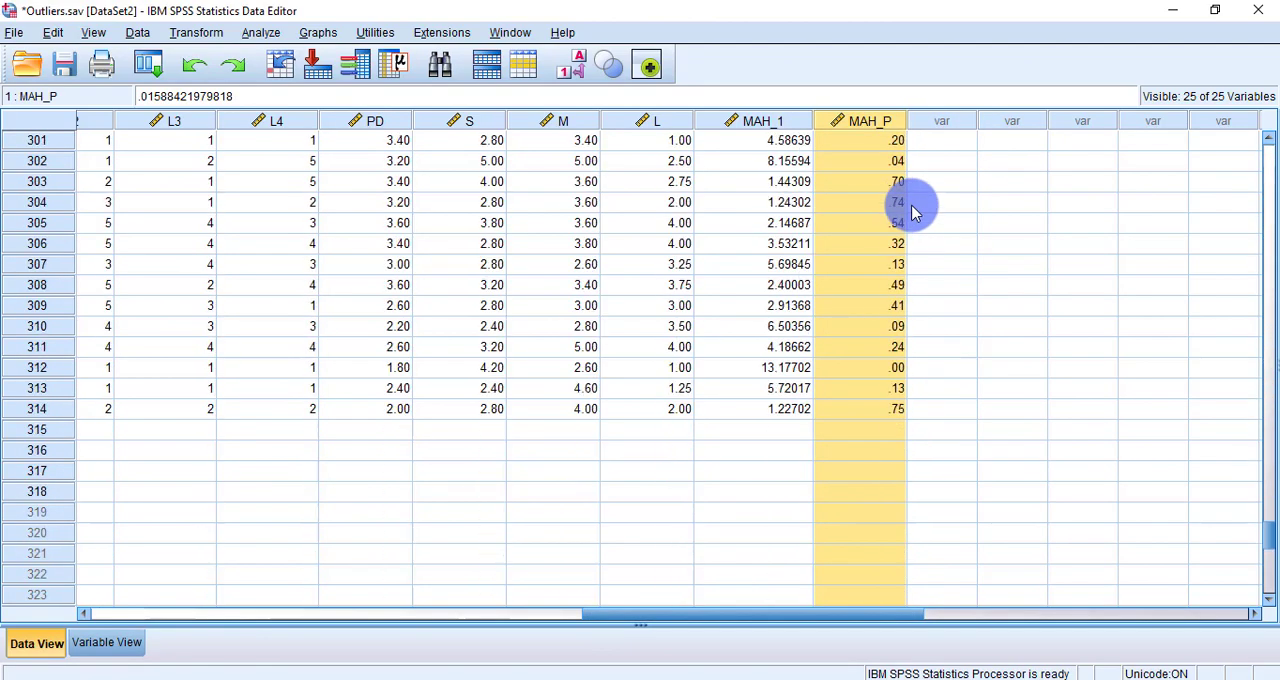
scroll(910, 206, up, 20)
scroll(920, 185, up, 20)
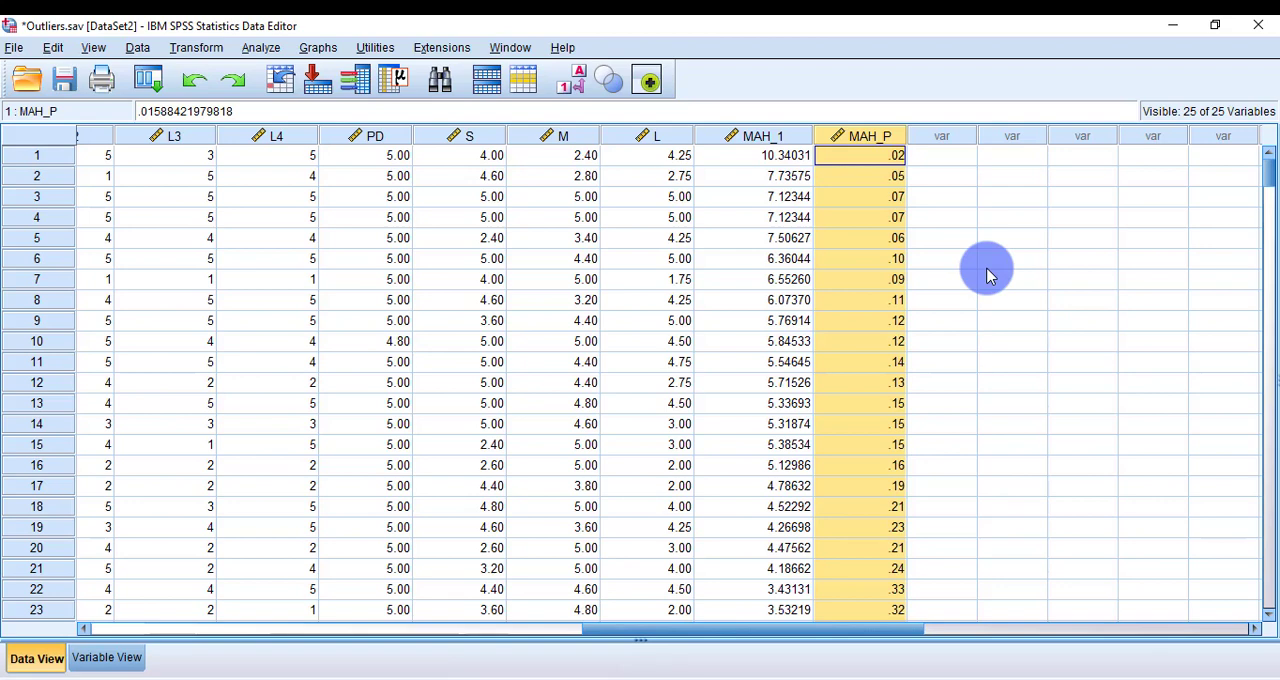
Step: Set the number of decimals of variable MAH_P to 5
click(108, 659)
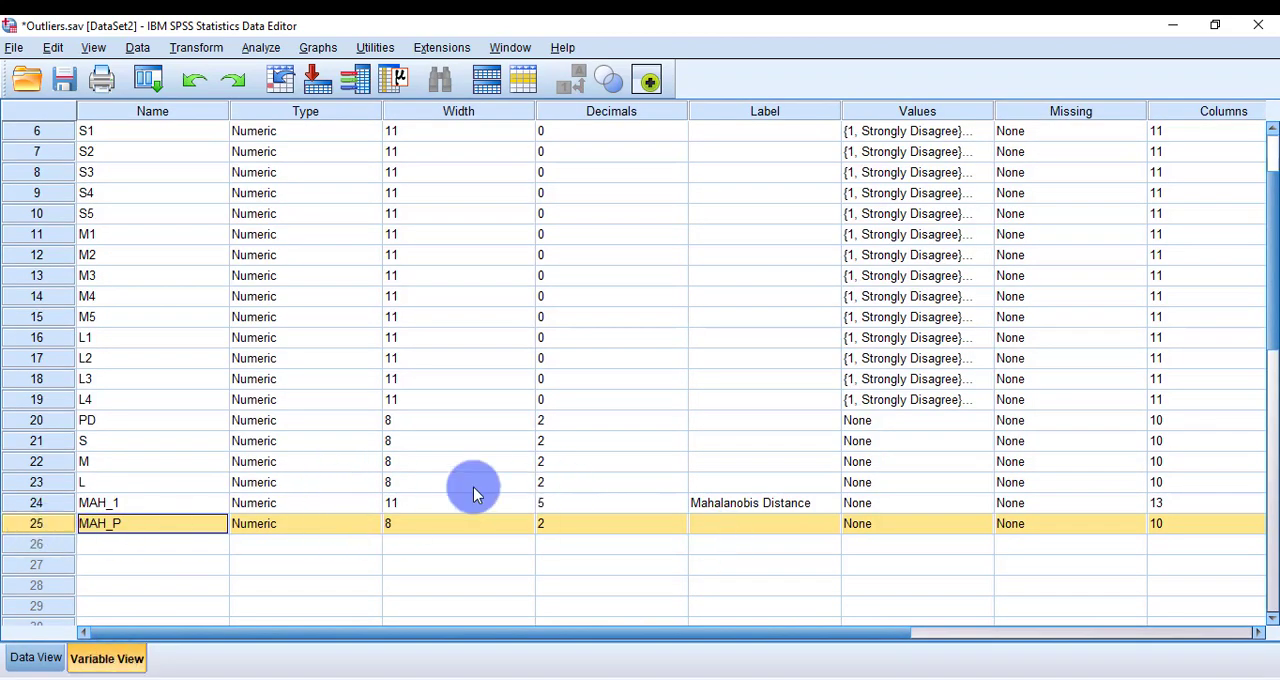
click(682, 522)
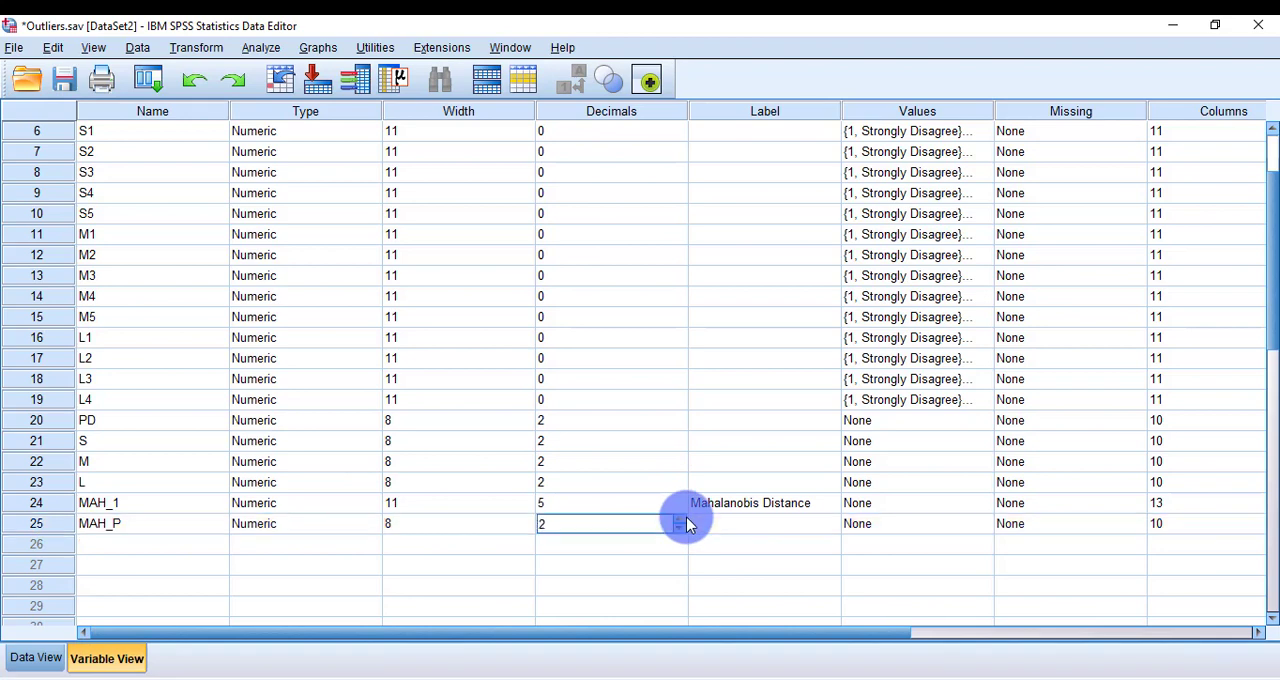
click(680, 519)
click(680, 519)
click(680, 519)
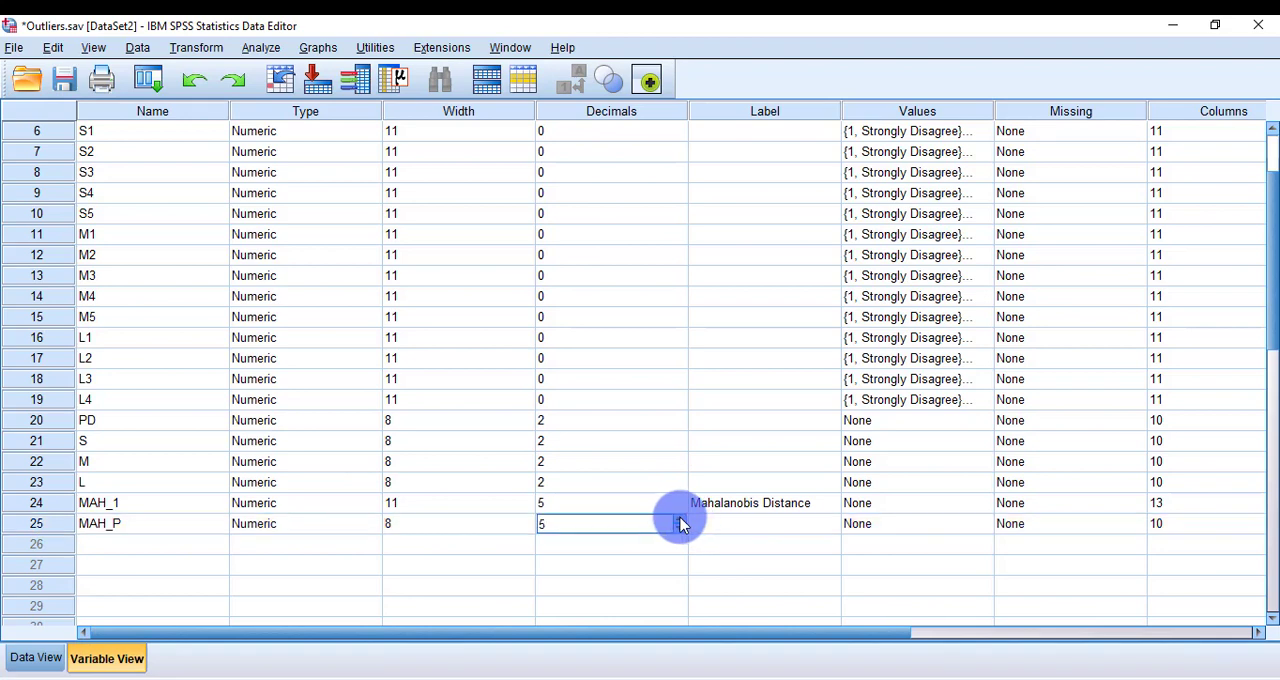
Step: Sort the cases by MAH_P in ascending order and check the smallest probabilities
click(14, 660)
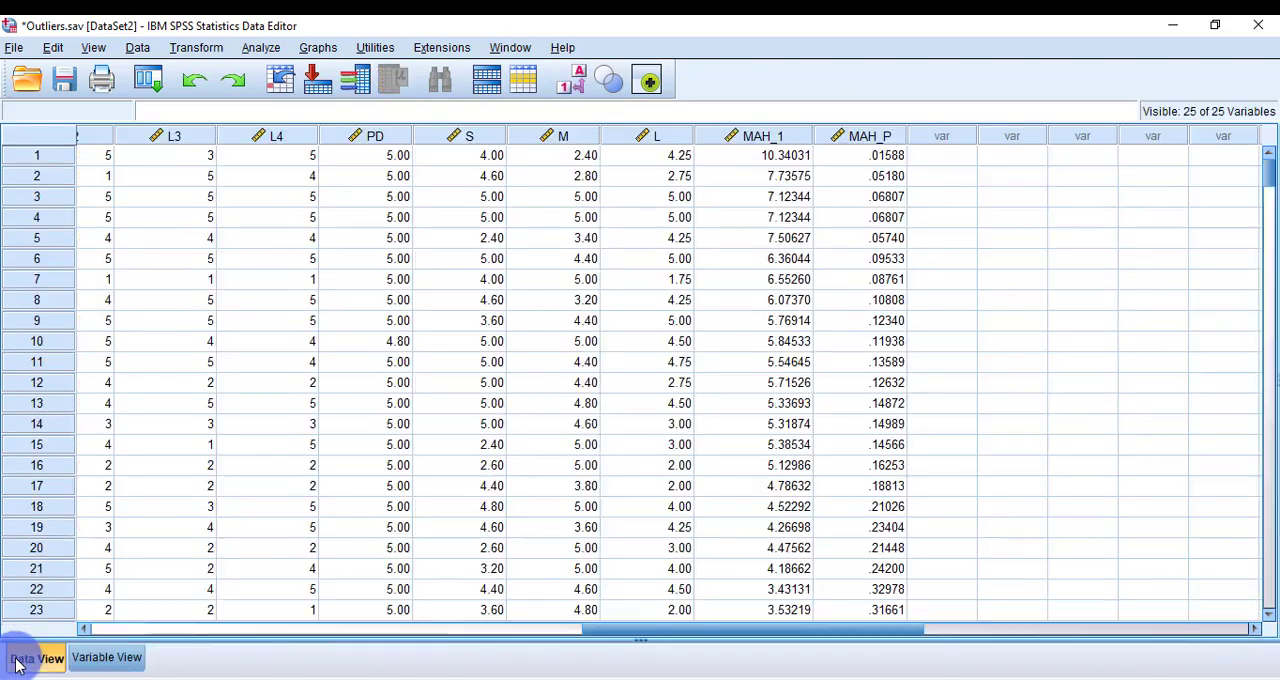
click(887, 138)
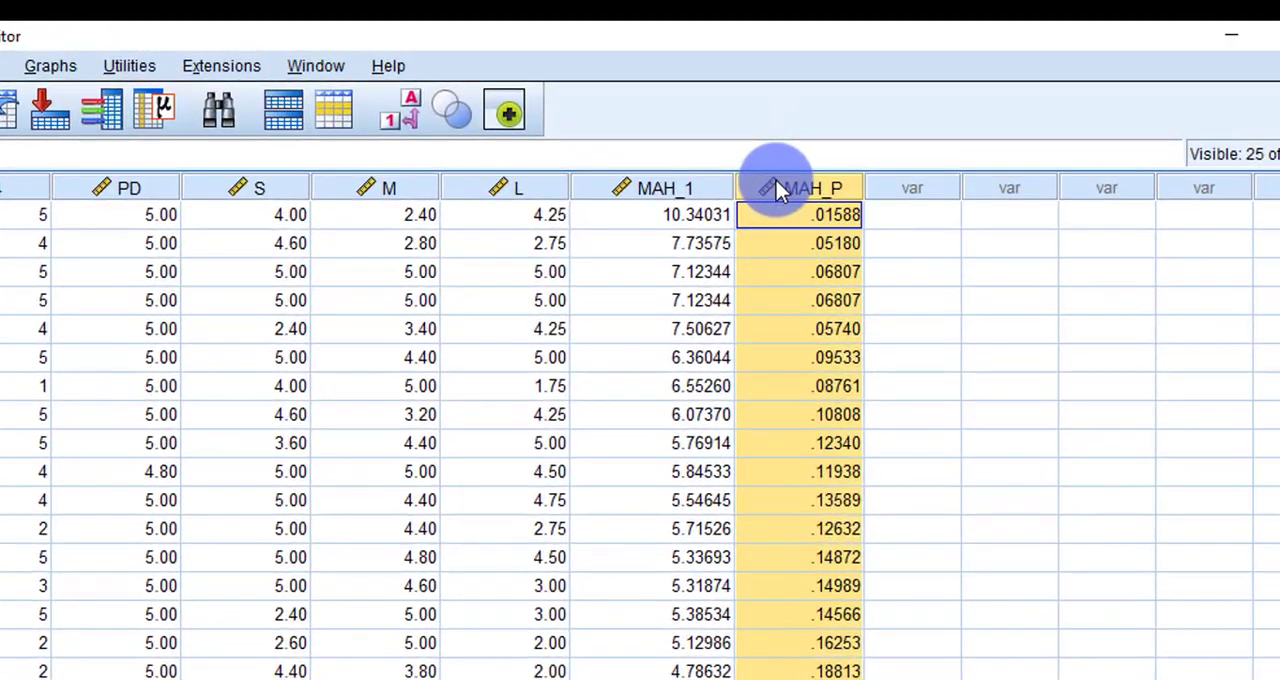
right_click(781, 177)
click(872, 439)
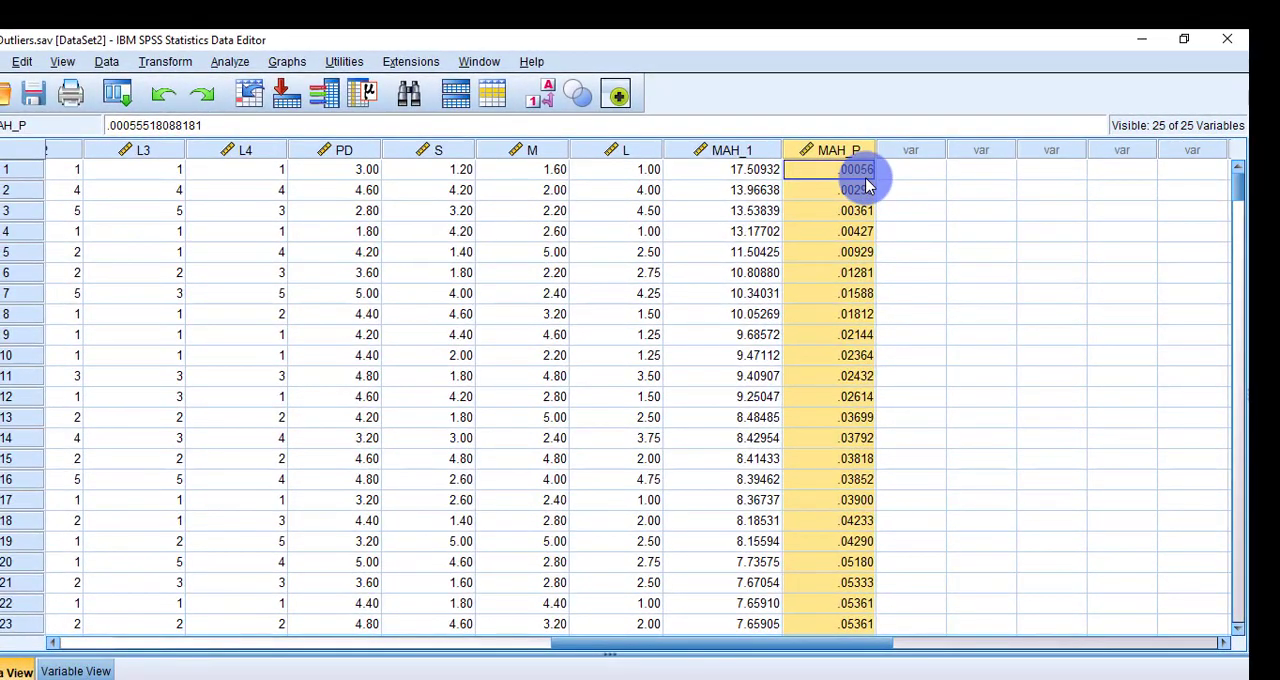
drag(866, 184, 850, 160)
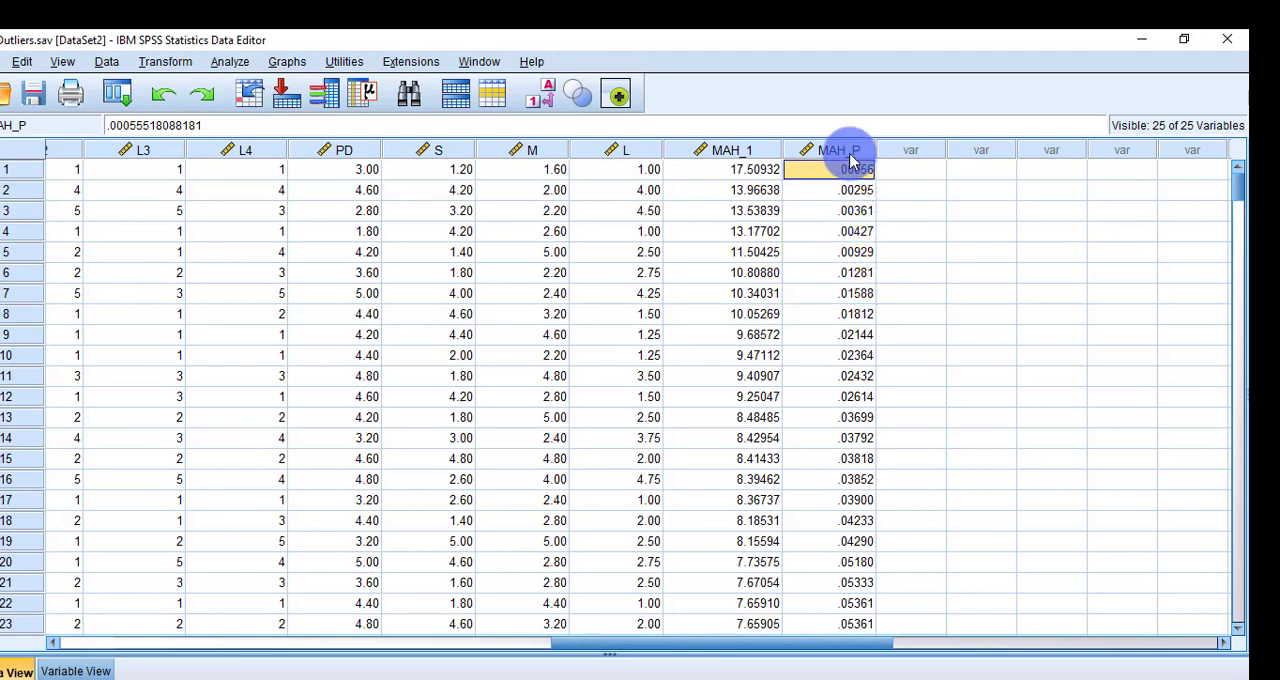
click(866, 212)
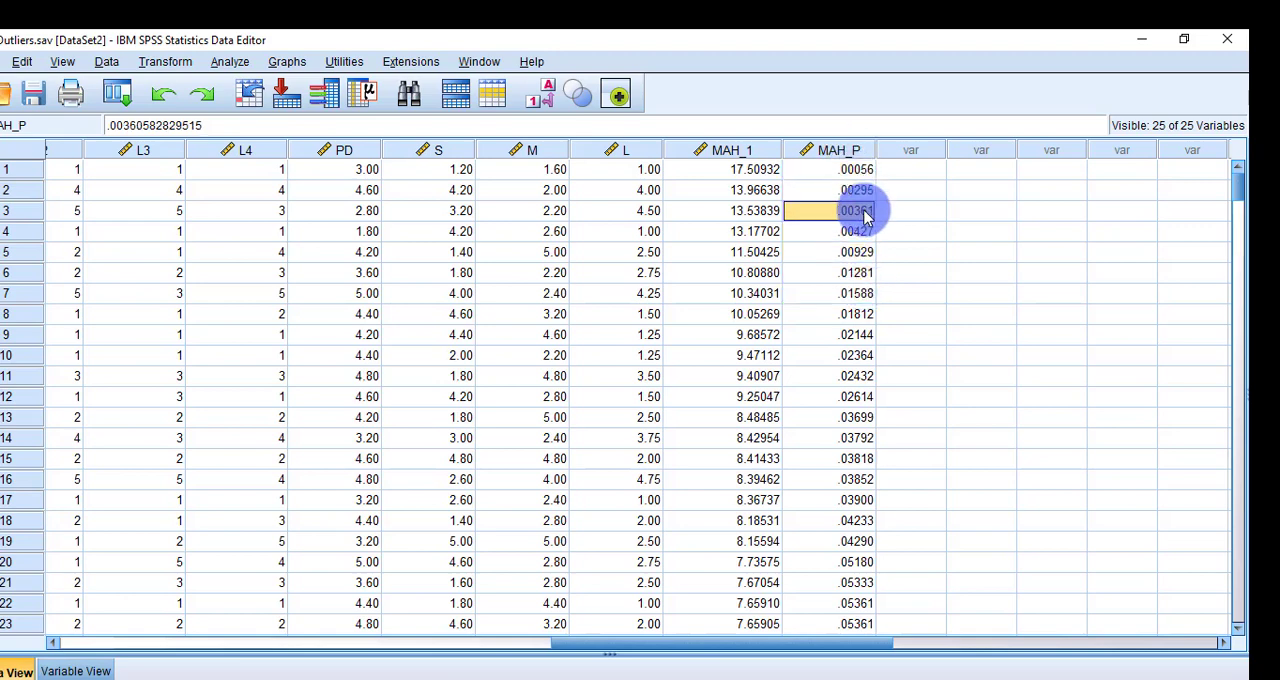
Step: Delete the outlier case in row 1, which has the lowest MAH_P value, and check the MAH_P column for the remaining cases
click(912, 212)
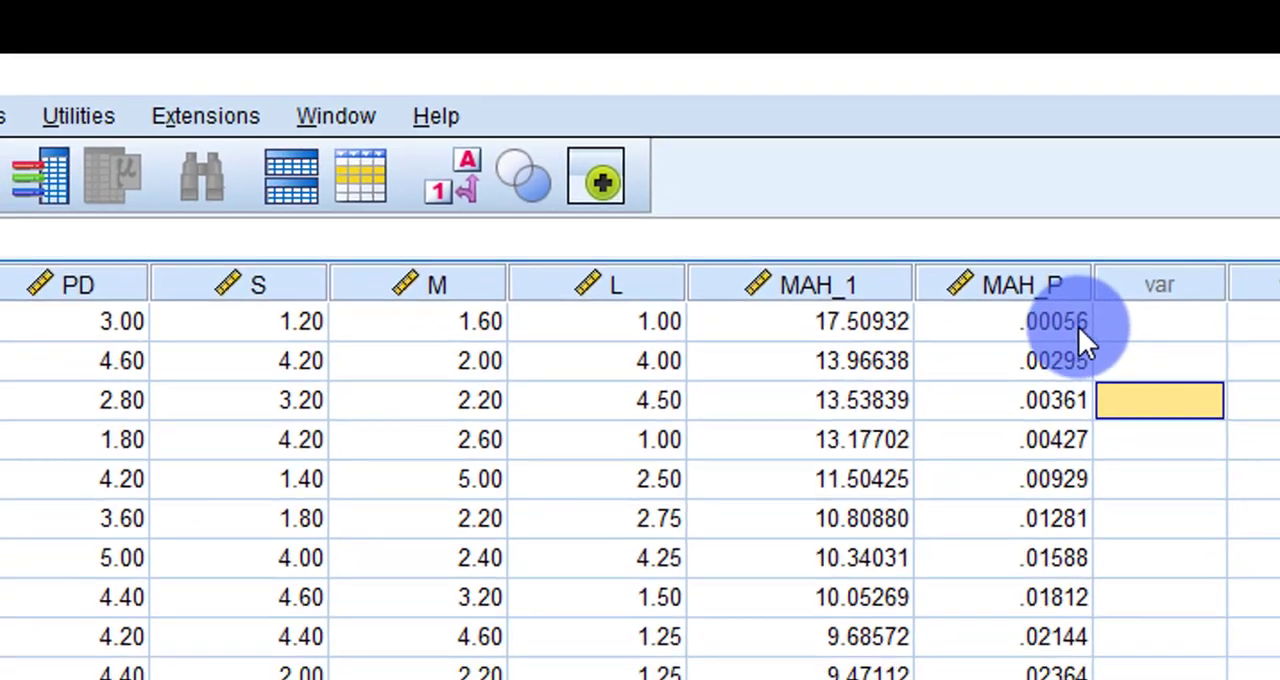
click(1076, 338)
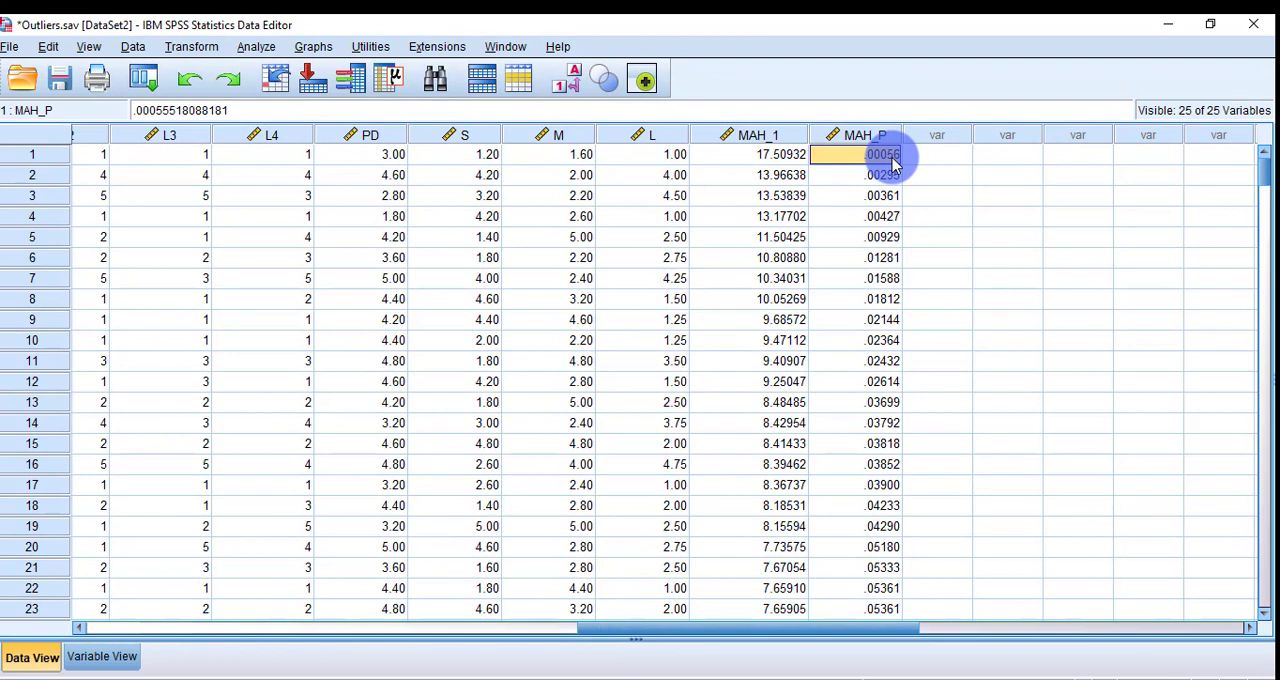
click(33, 160)
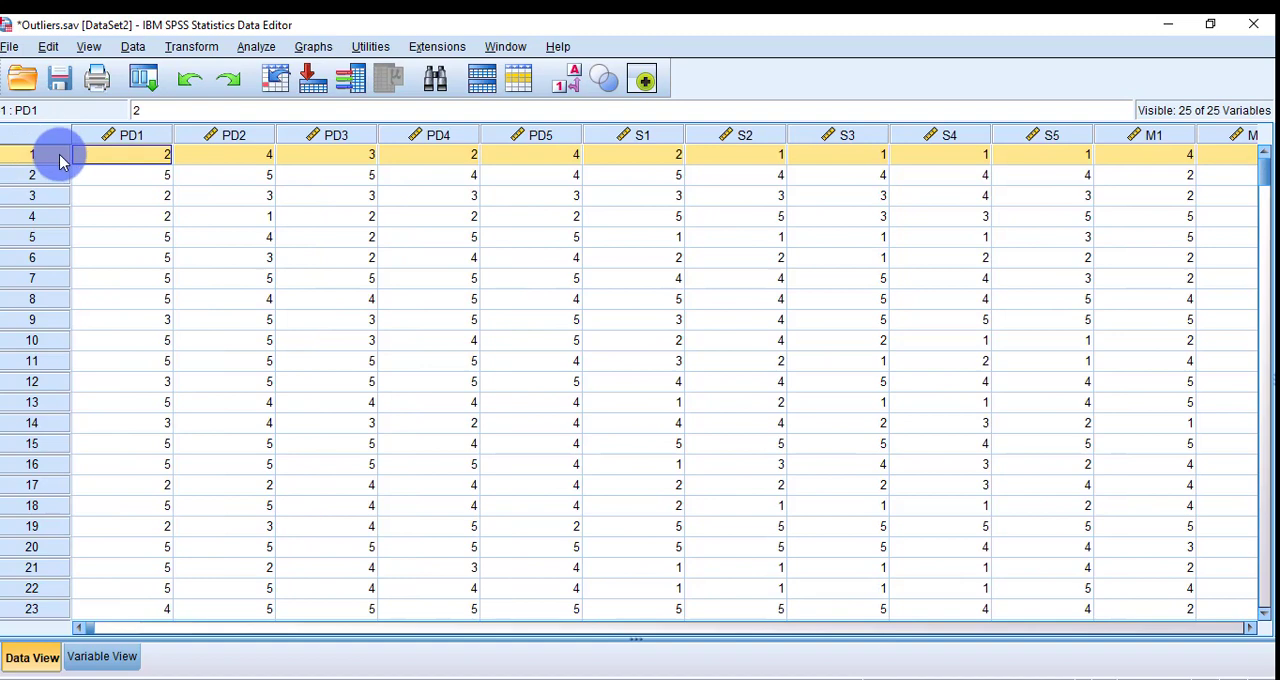
right_click(60, 162)
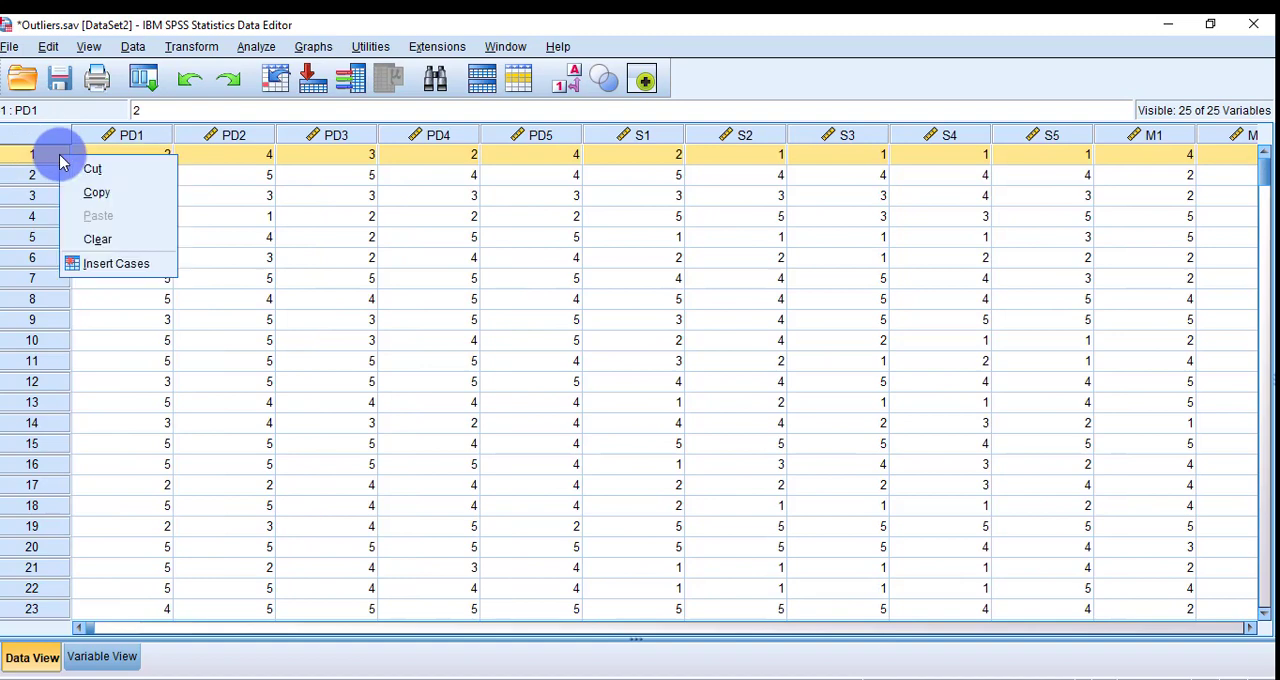
click(98, 240)
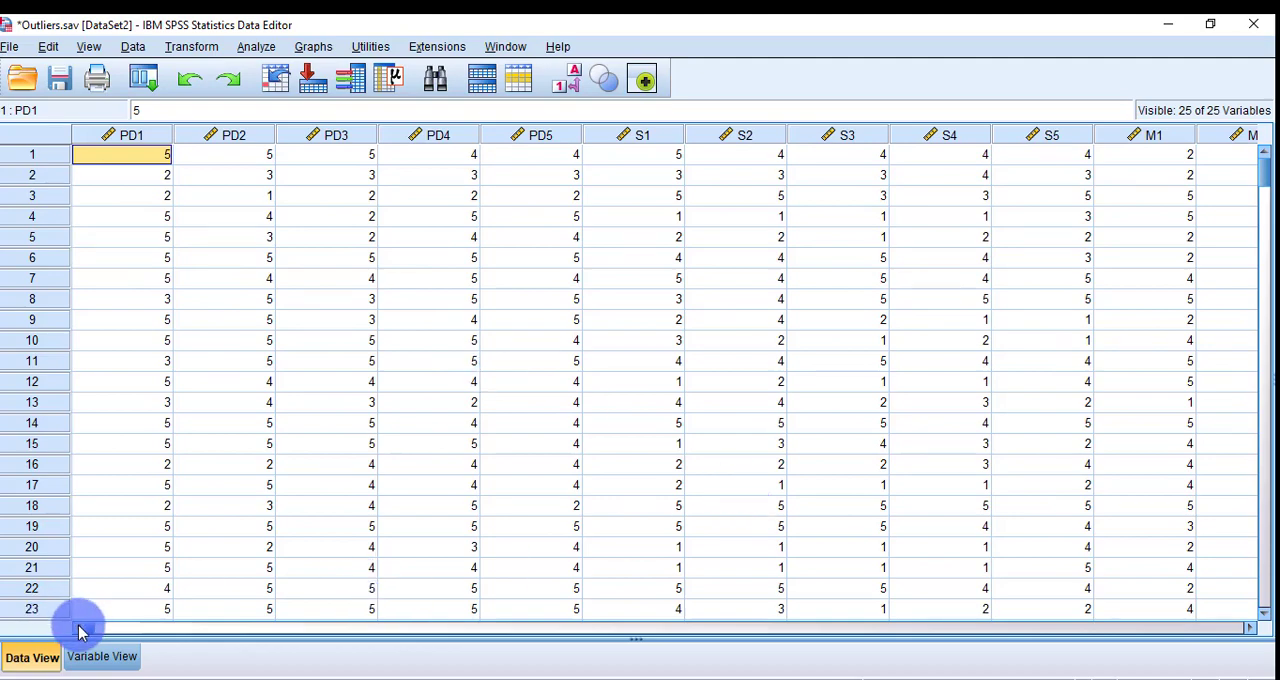
drag(86, 628, 804, 630)
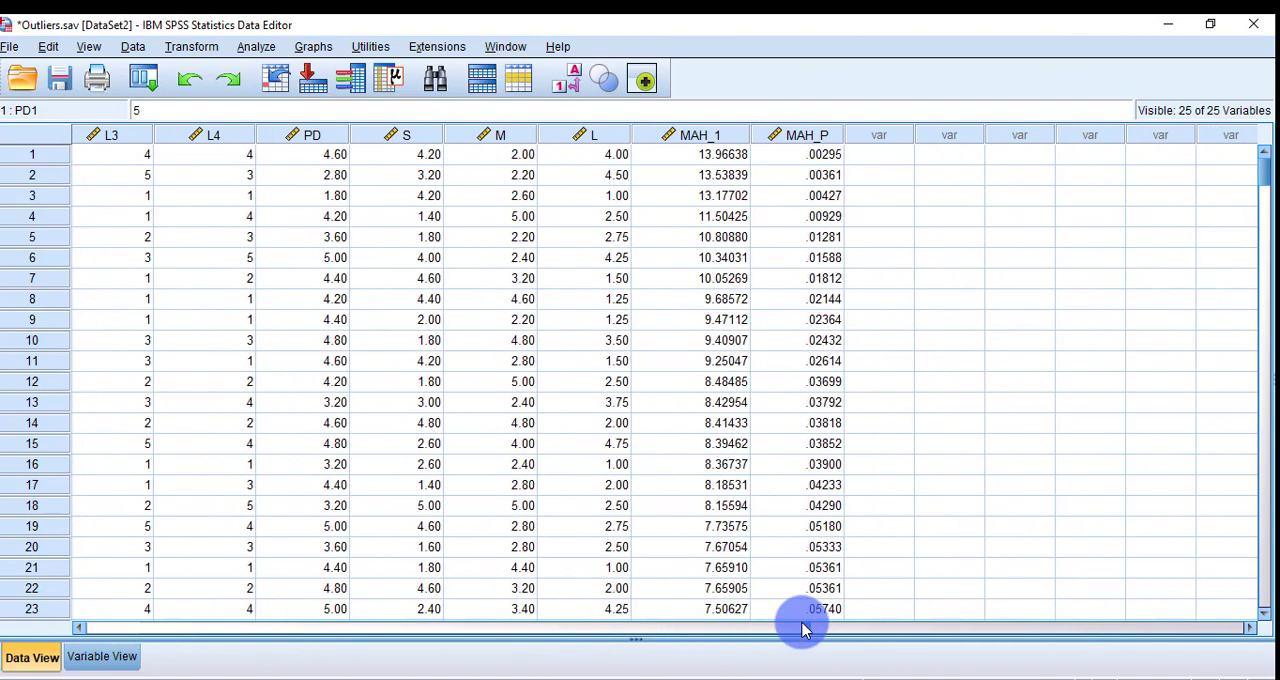
click(833, 136)
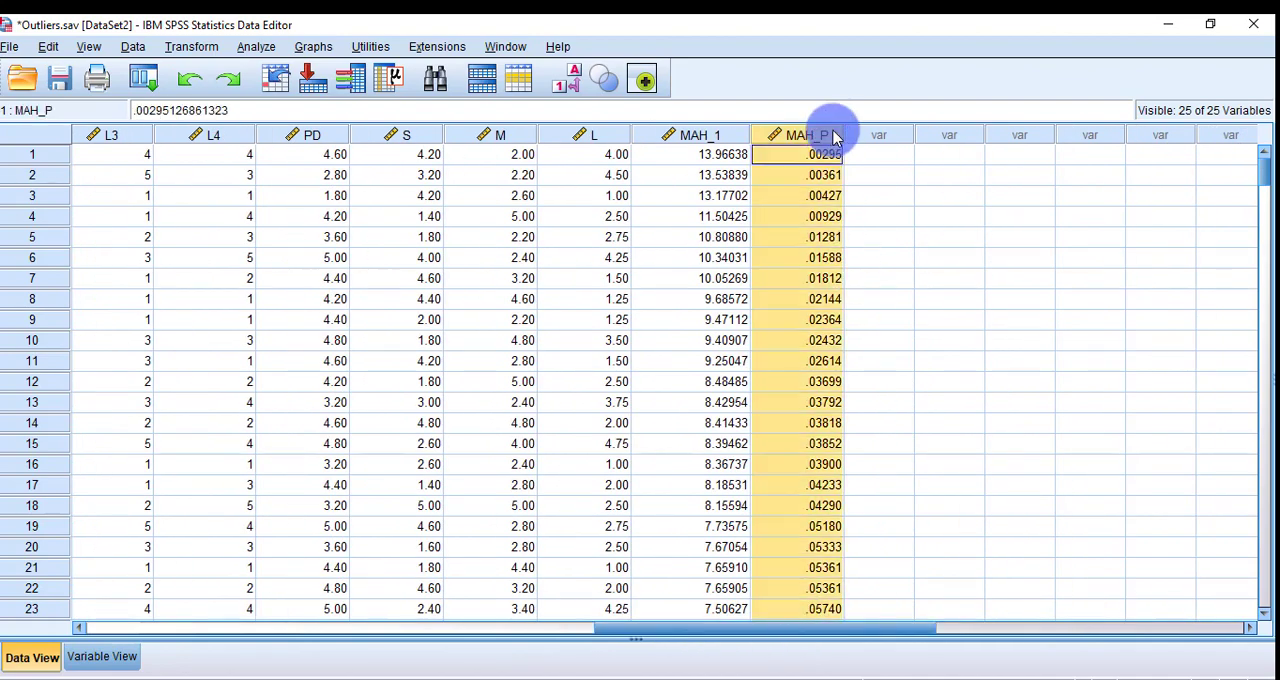